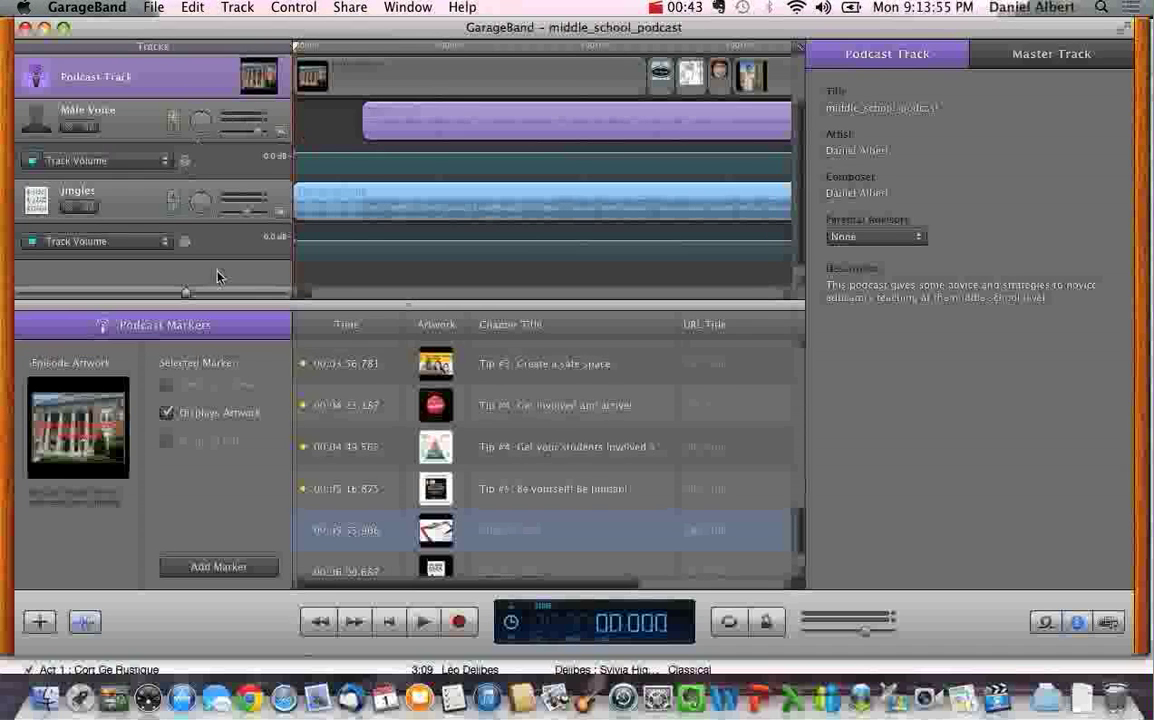
- Play the opening of the middle_school_podcast project for about nine seconds, stopping before the voice narration ends
click(424, 625)
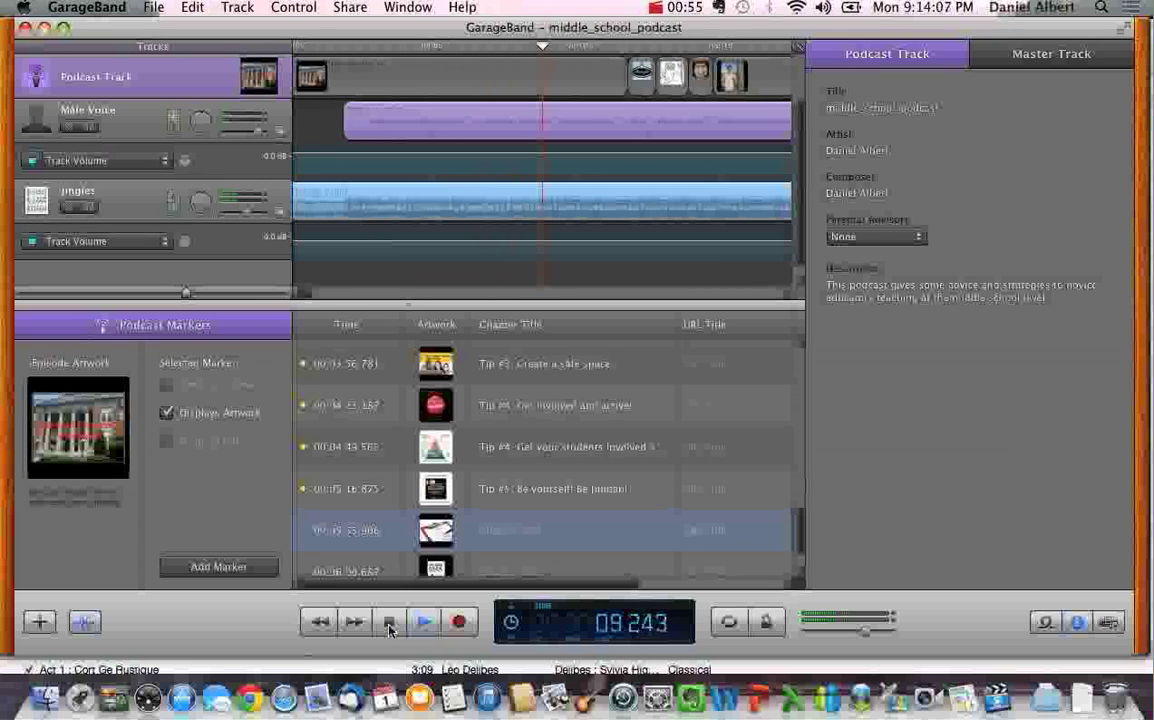
click(389, 624)
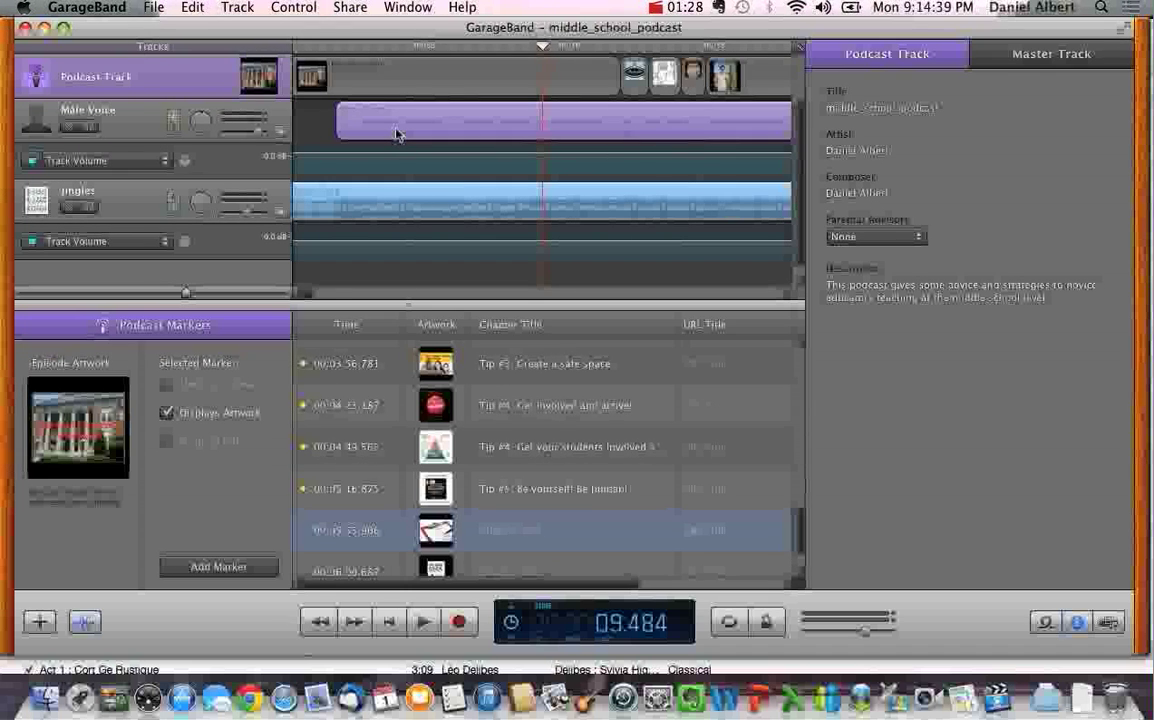
- Start a new project from the Podcast template
click(154, 7)
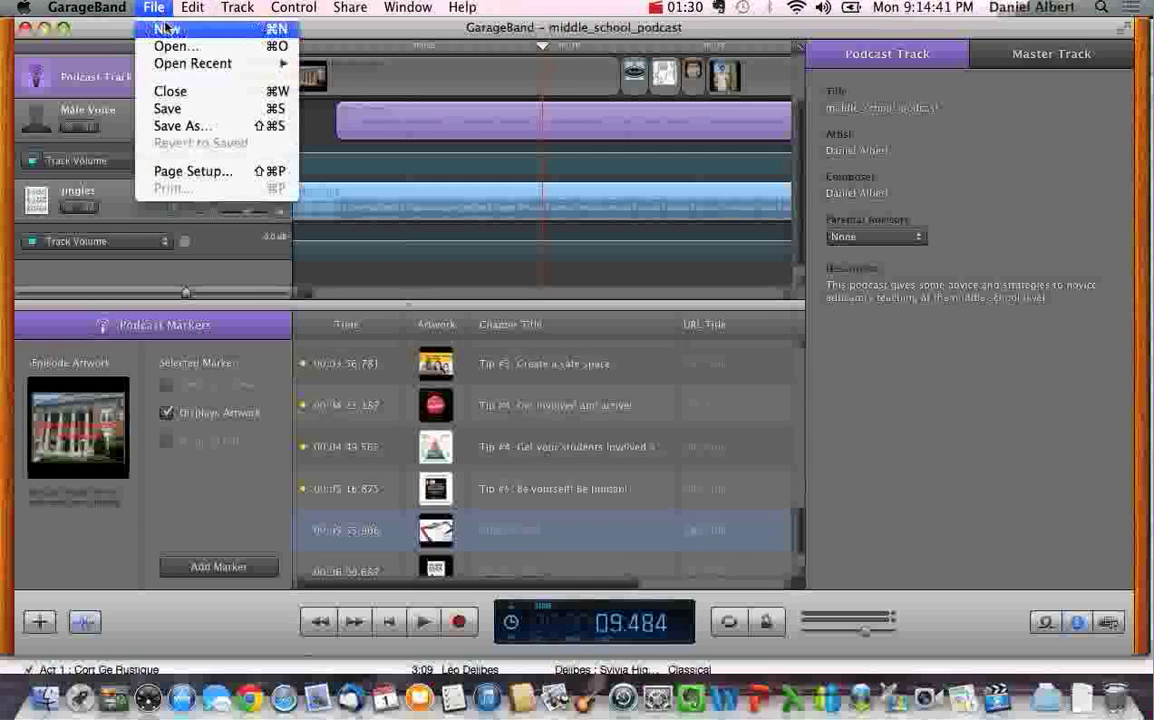
click(166, 28)
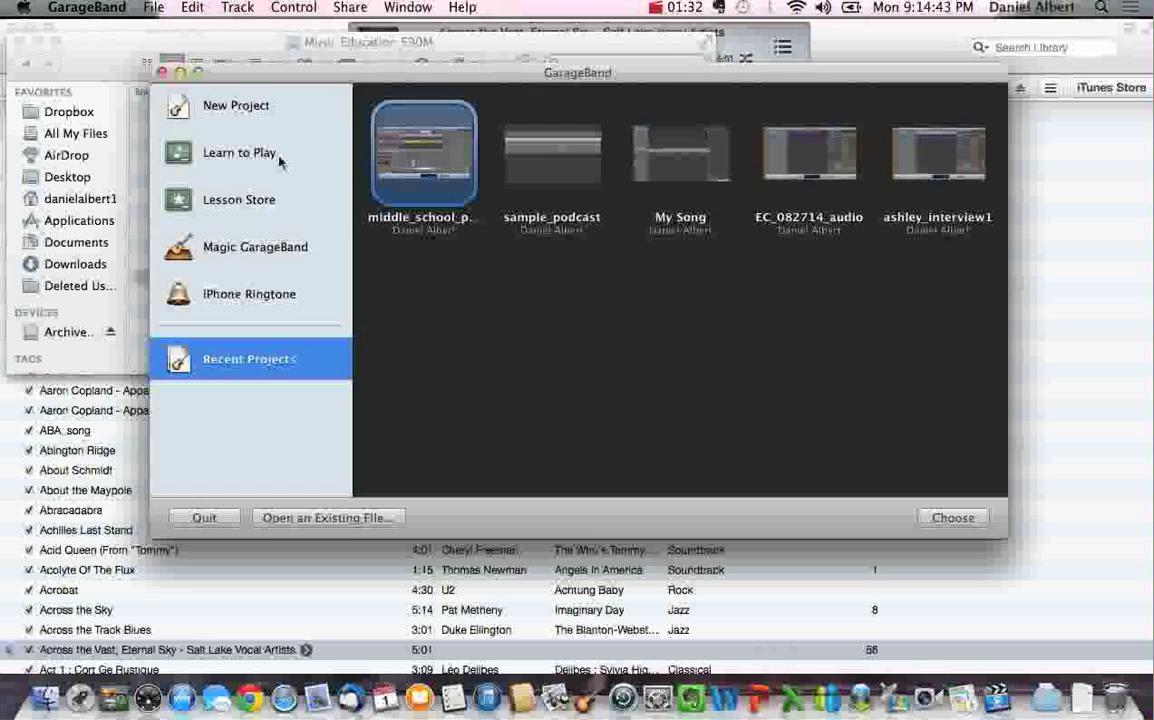
click(238, 106)
click(681, 355)
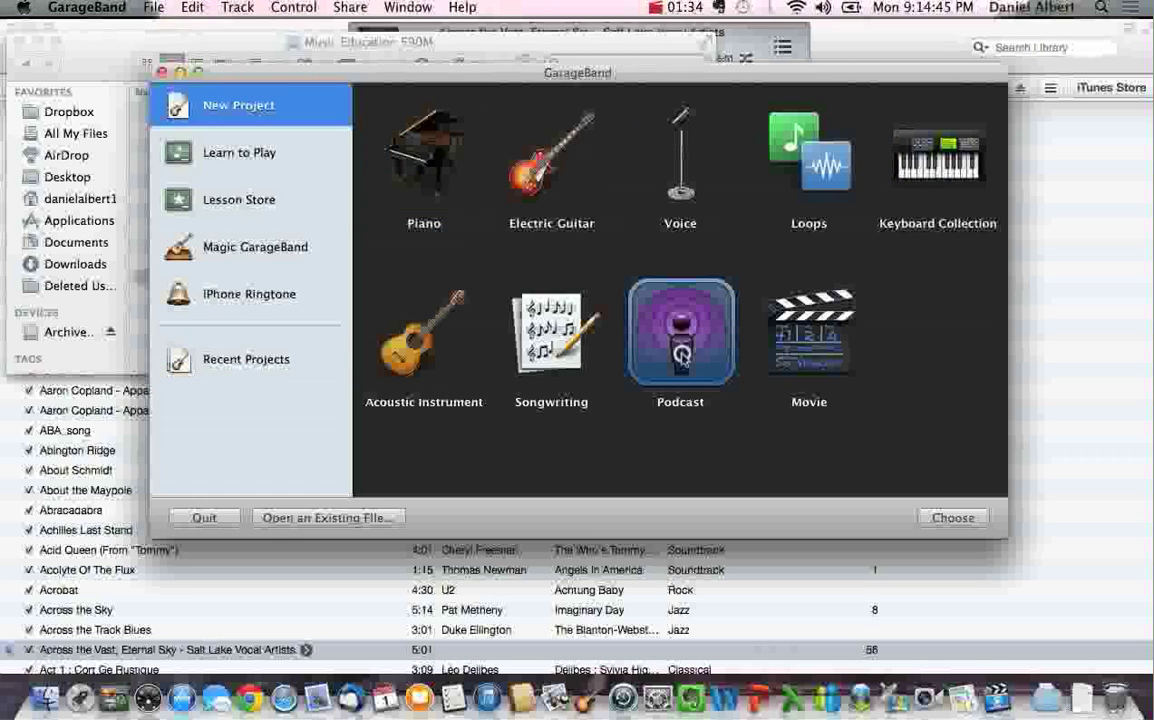
click(953, 517)
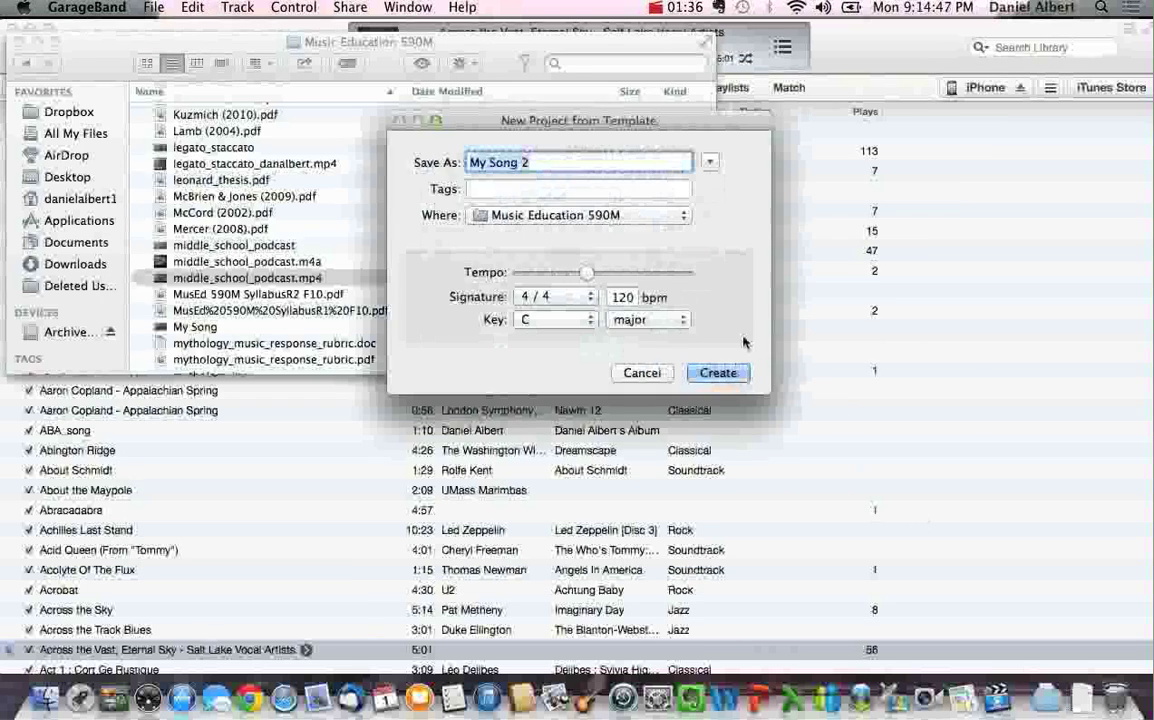
- Name the new project sample_podcast_2, set its save location to Desktop, and create it with the default tempo, signature and key
text(sample_pod)
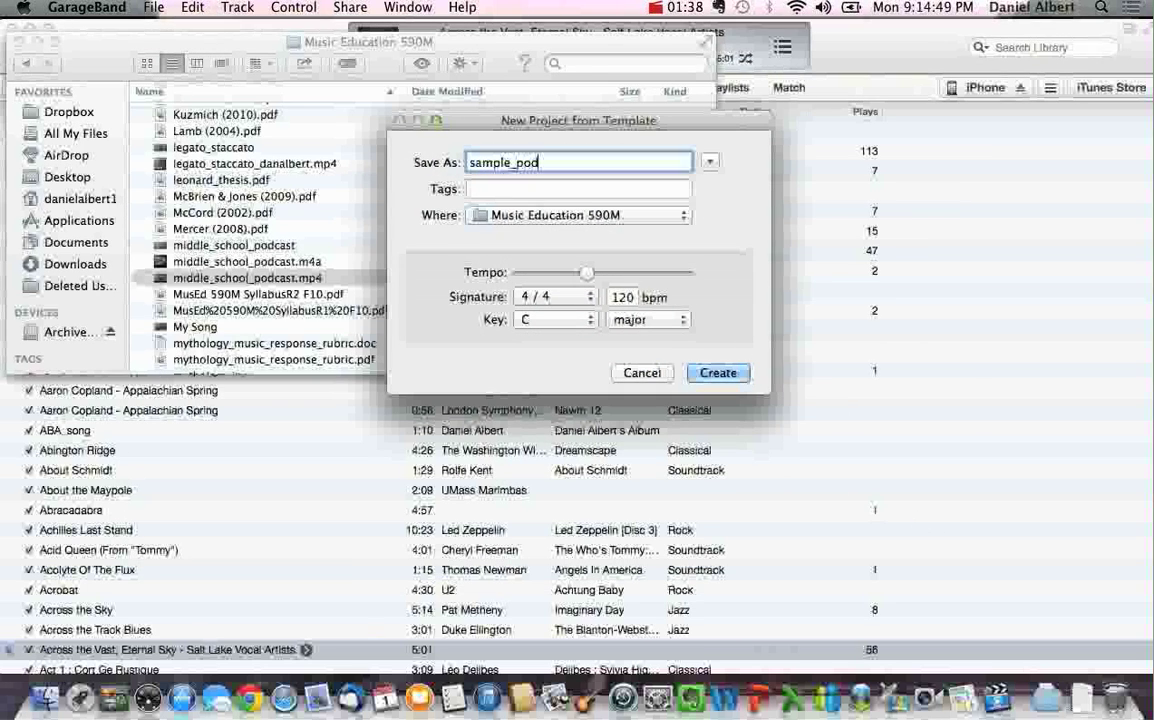
text(cast_2)
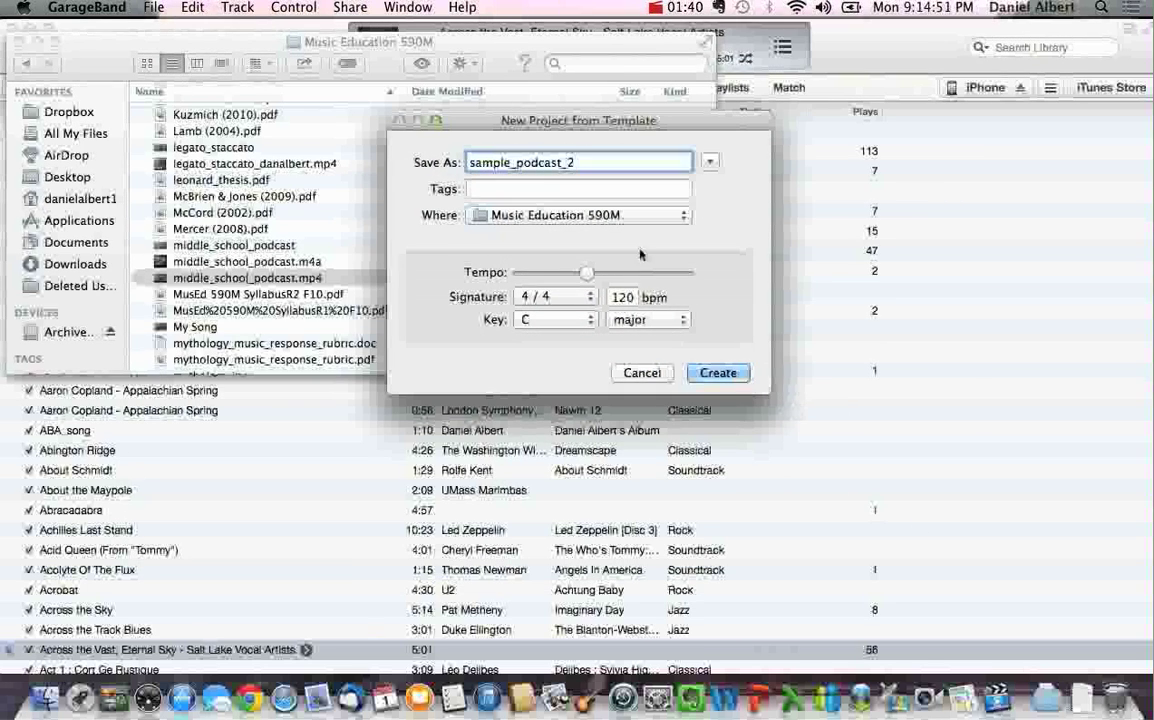
click(600, 215)
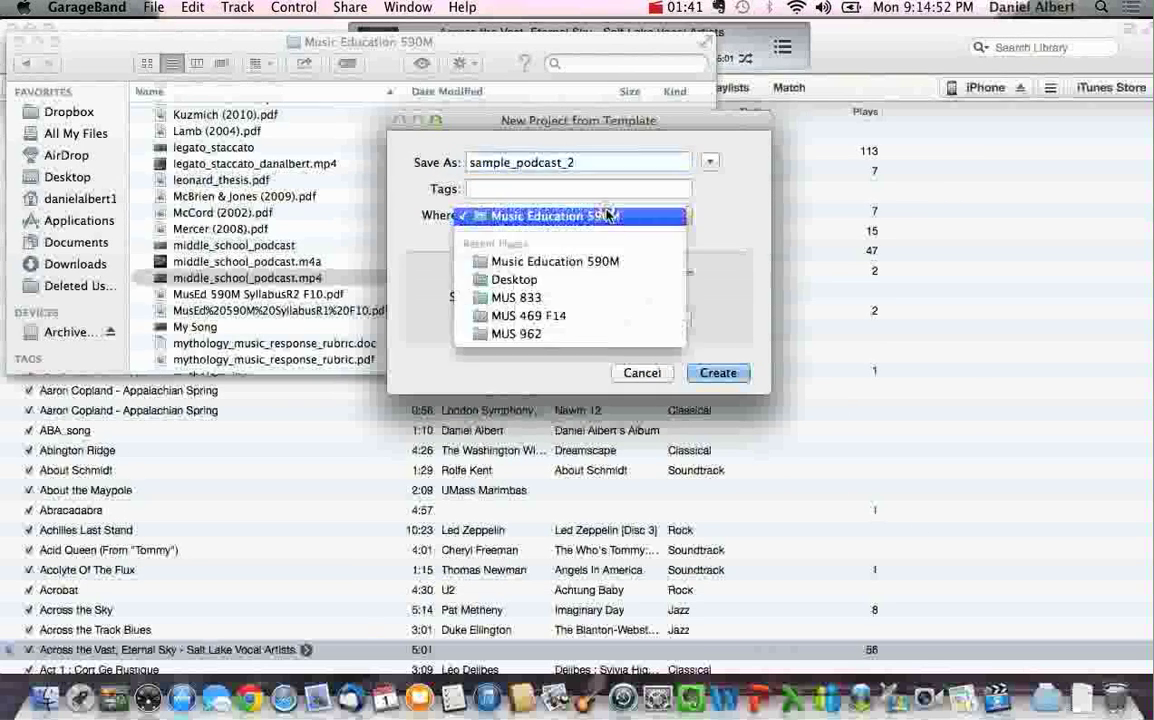
click(570, 284)
click(697, 372)
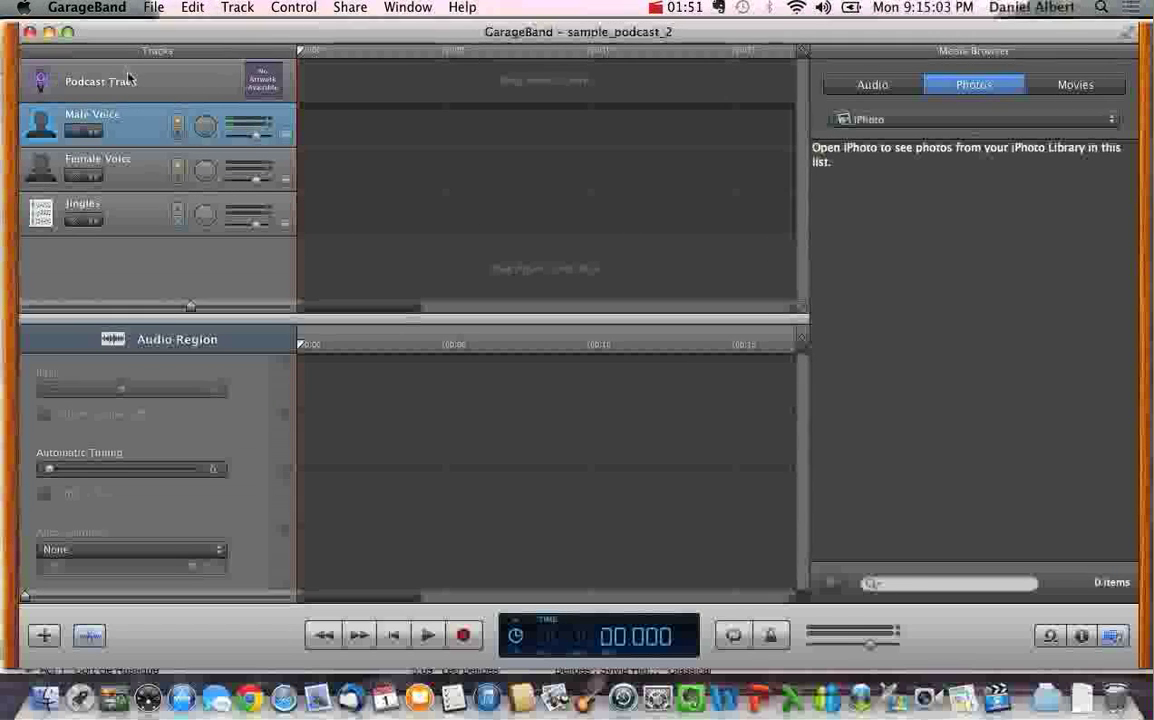
- Delete the Female Voice track from the podcast project
click(175, 80)
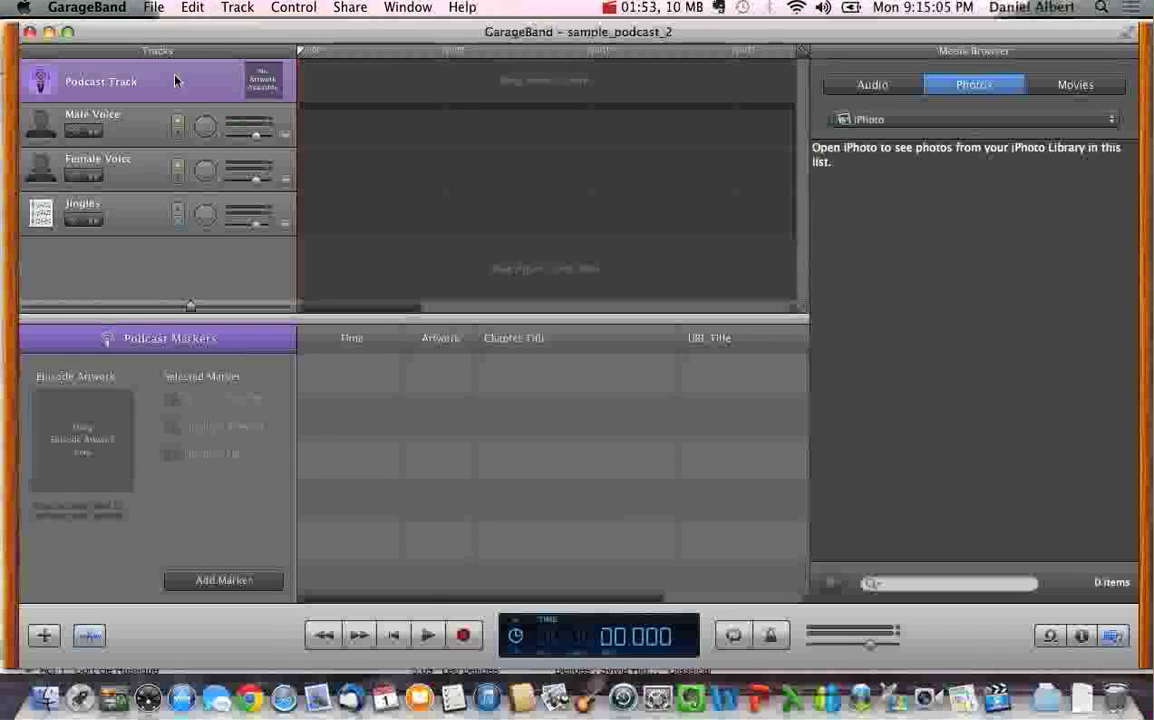
click(137, 128)
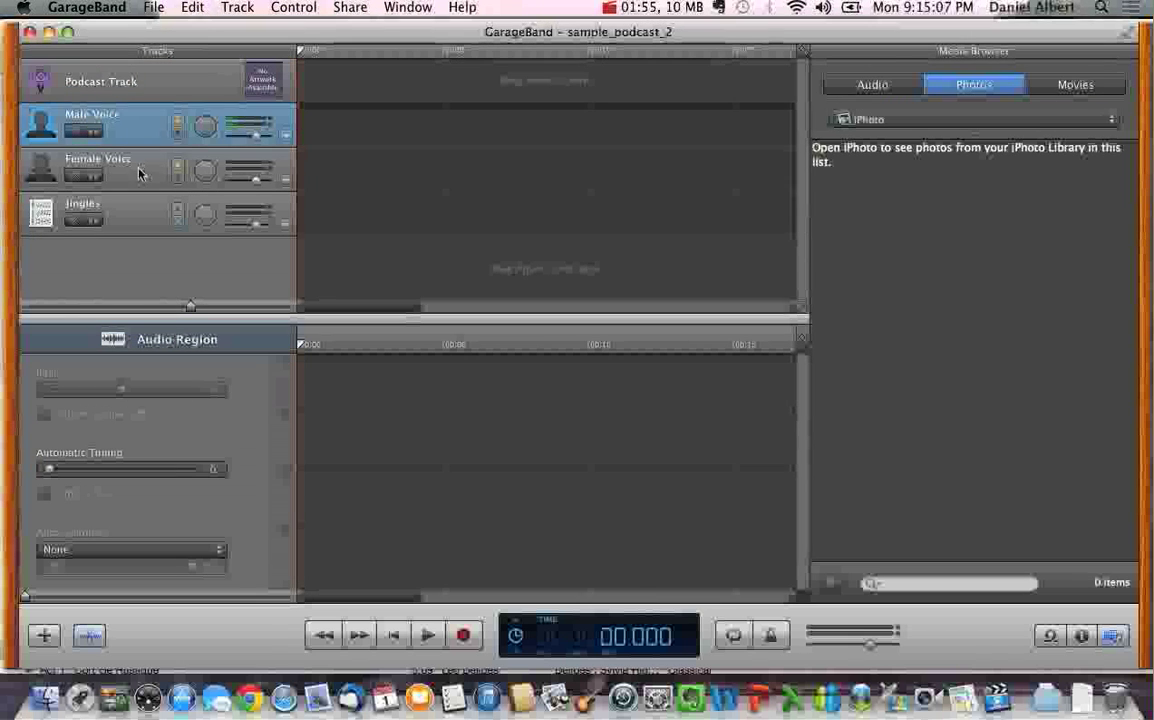
click(139, 170)
click(192, 7)
mouse_move(238, 8)
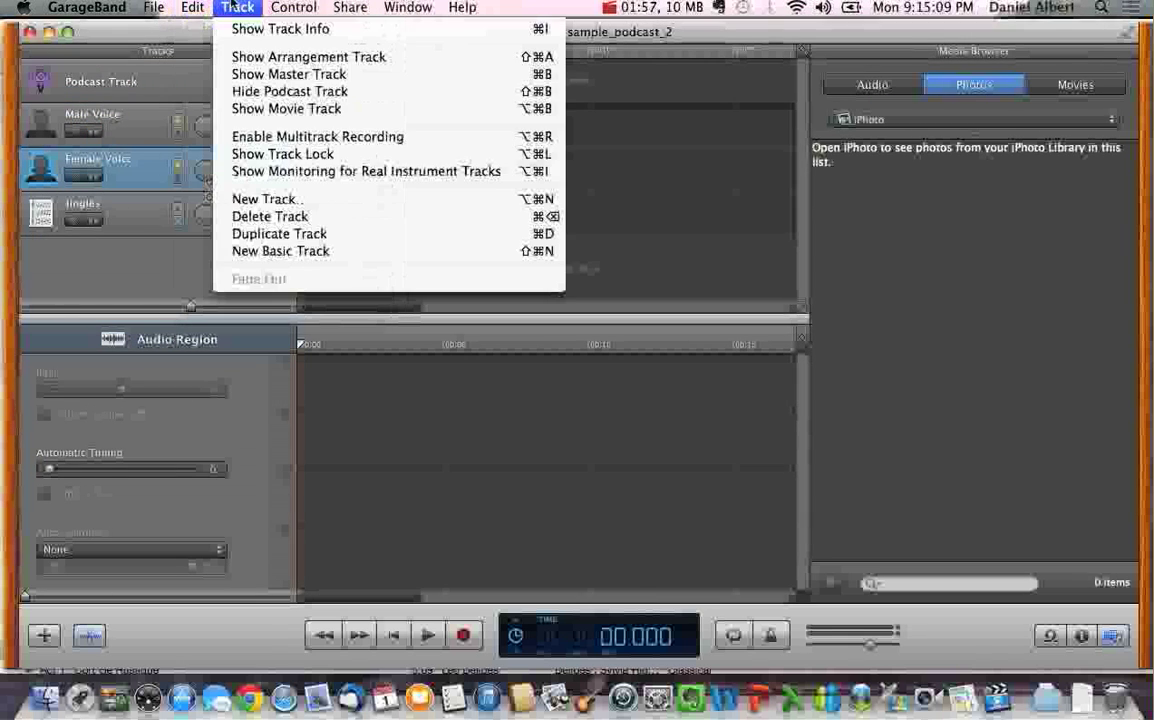
click(265, 216)
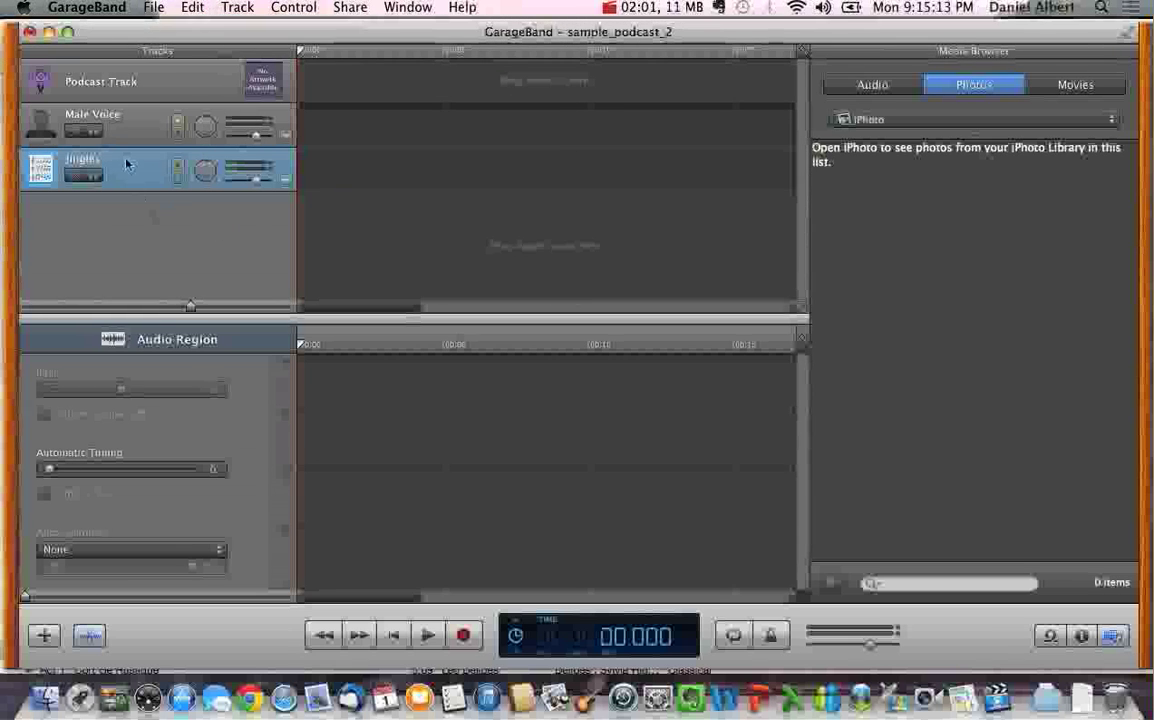
- Change the Male Voice track's instrument preset to No Effects from the Effects category
click(1050, 637)
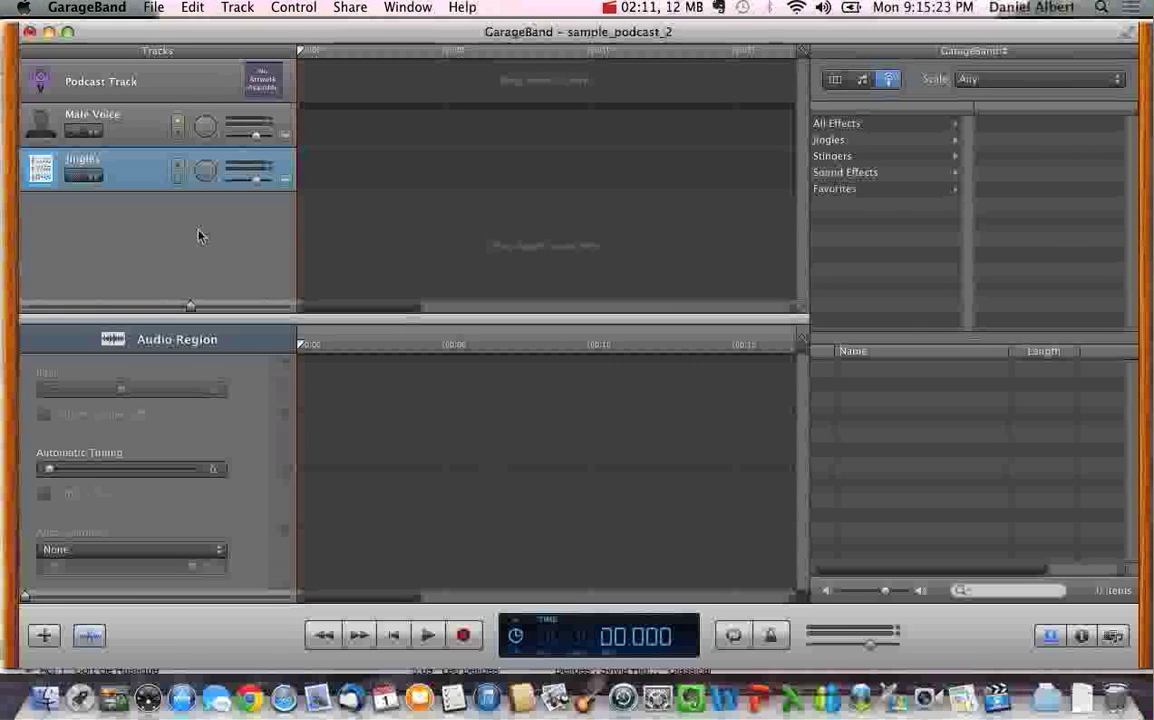
click(126, 134)
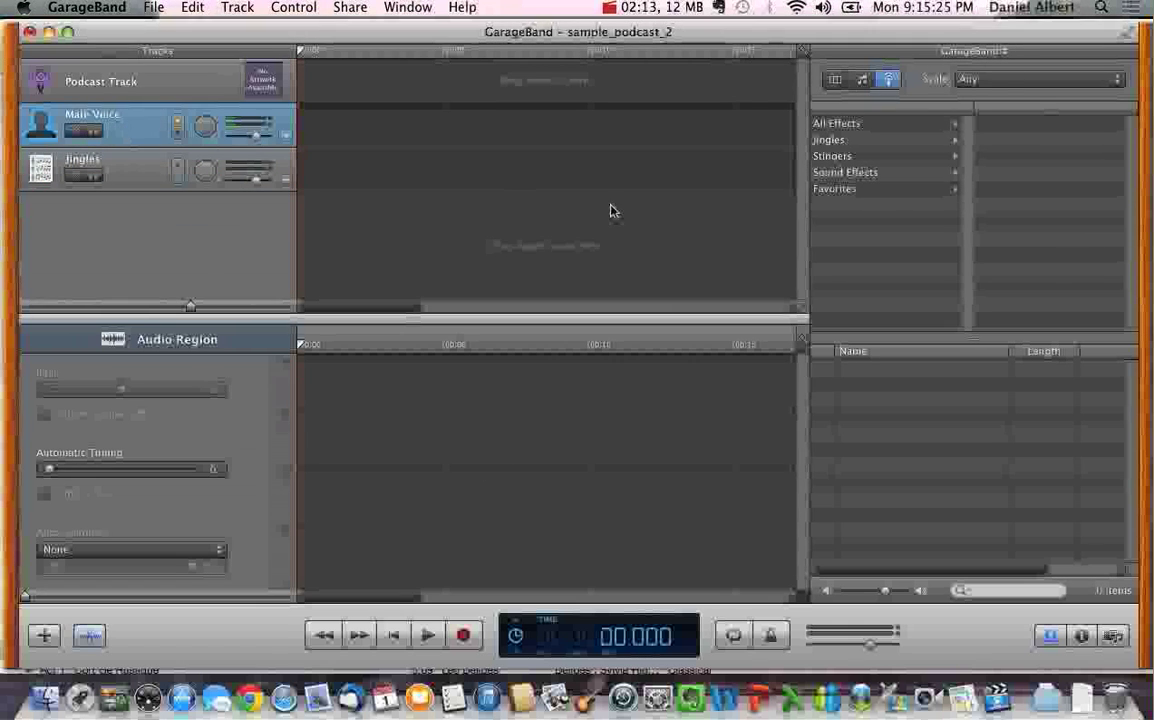
click(1082, 637)
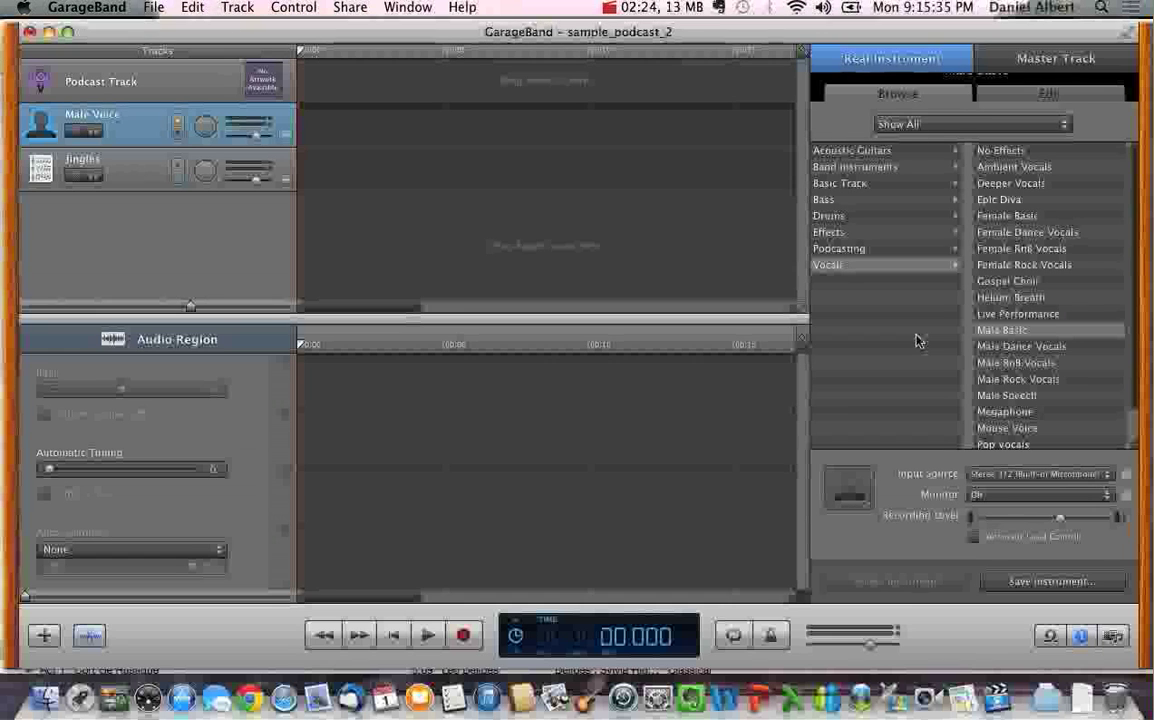
click(887, 250)
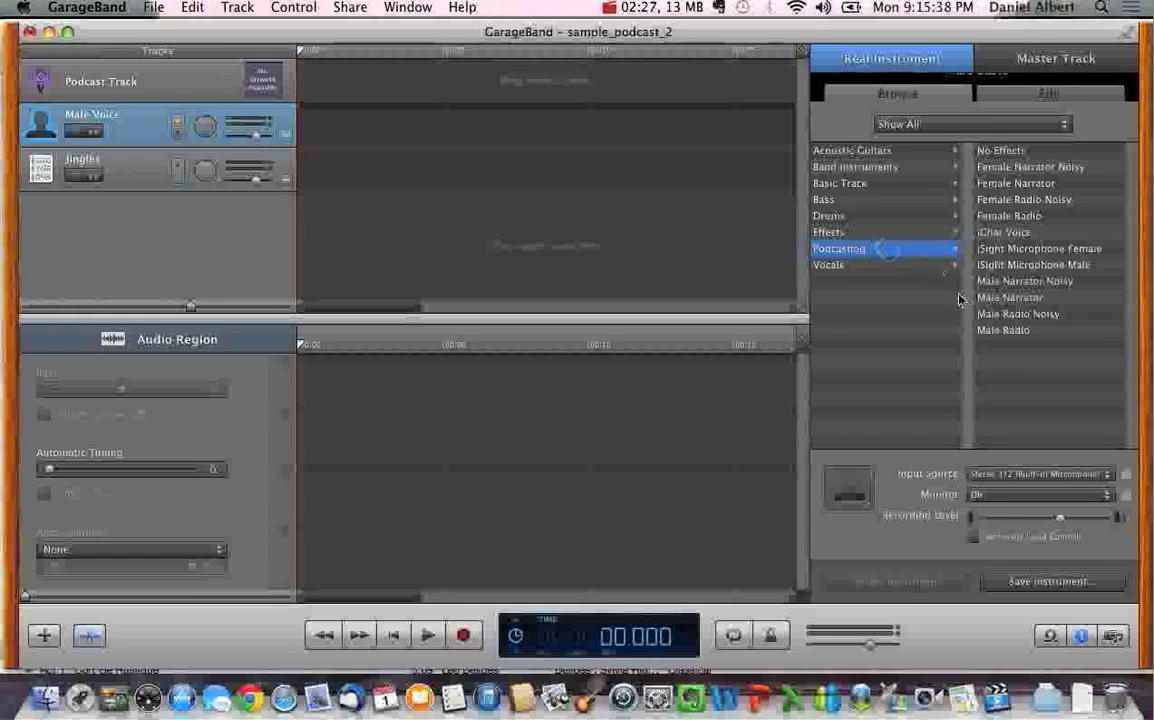
click(896, 232)
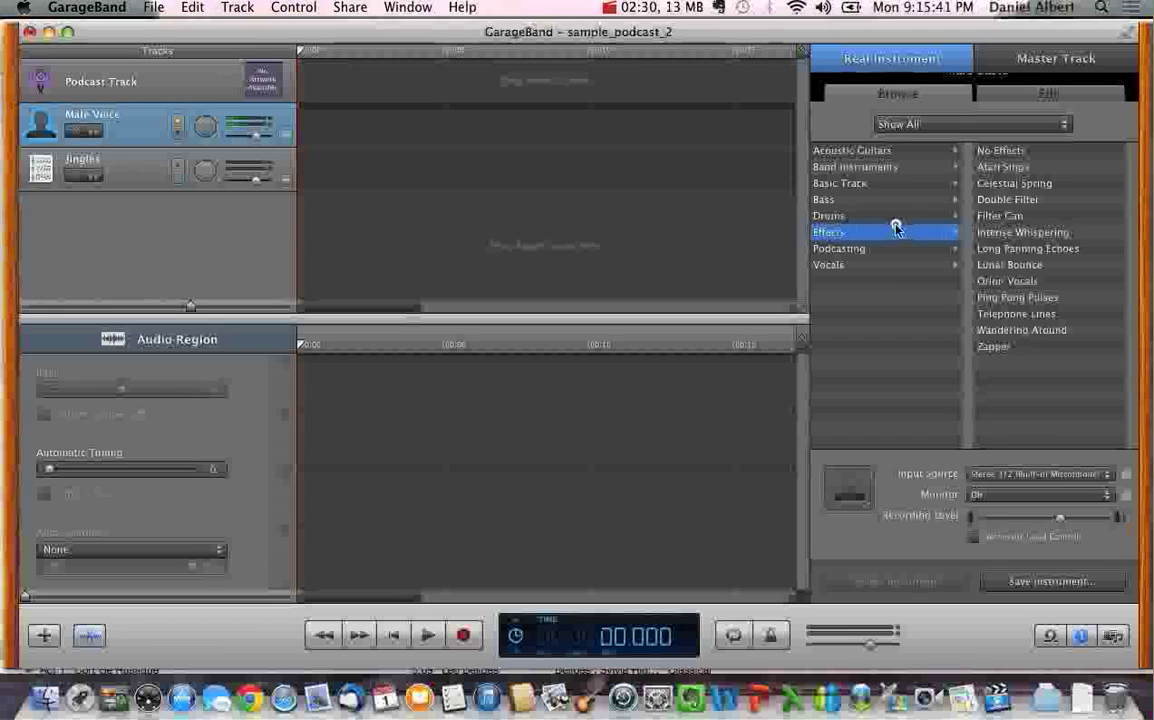
click(999, 151)
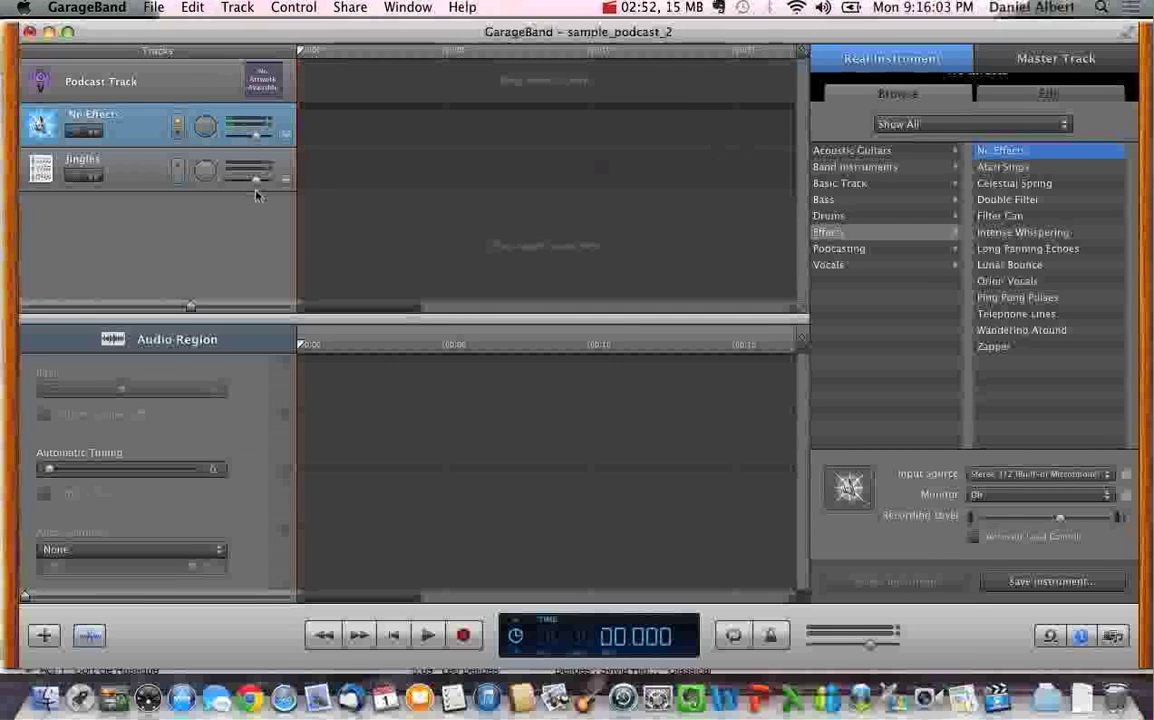
- For the Jingles track, browse the loop library's Jingles, Stingers, Sound Effects and Favorites categories
click(125, 181)
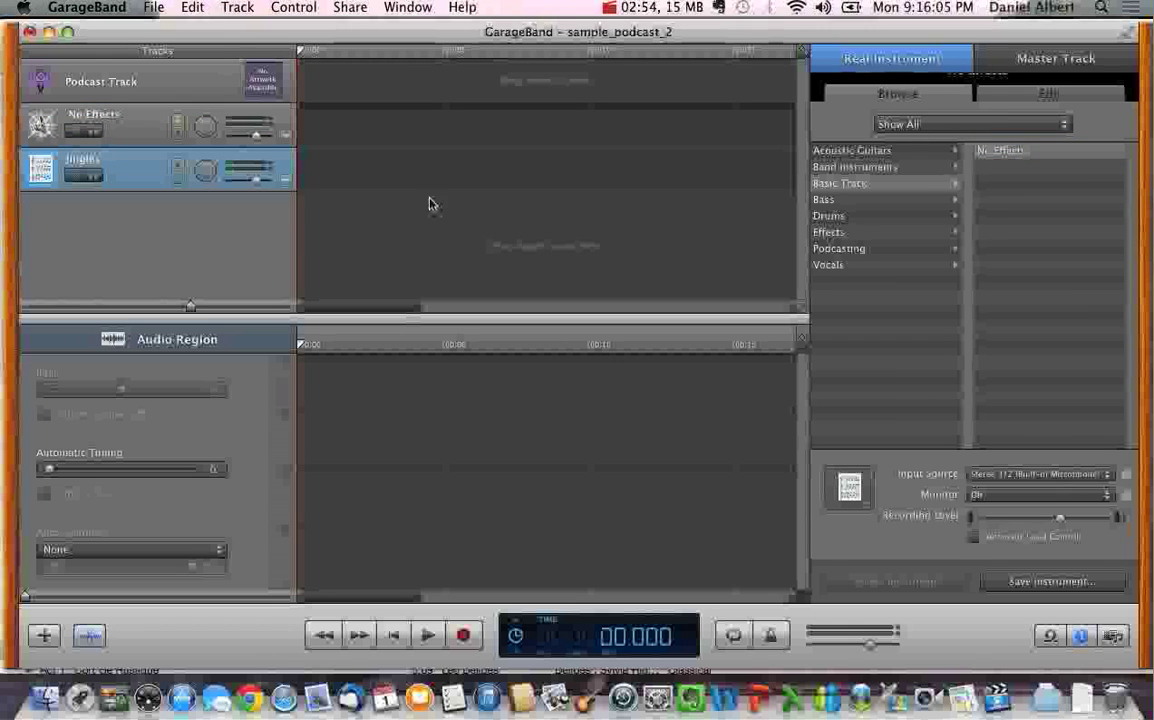
click(1050, 637)
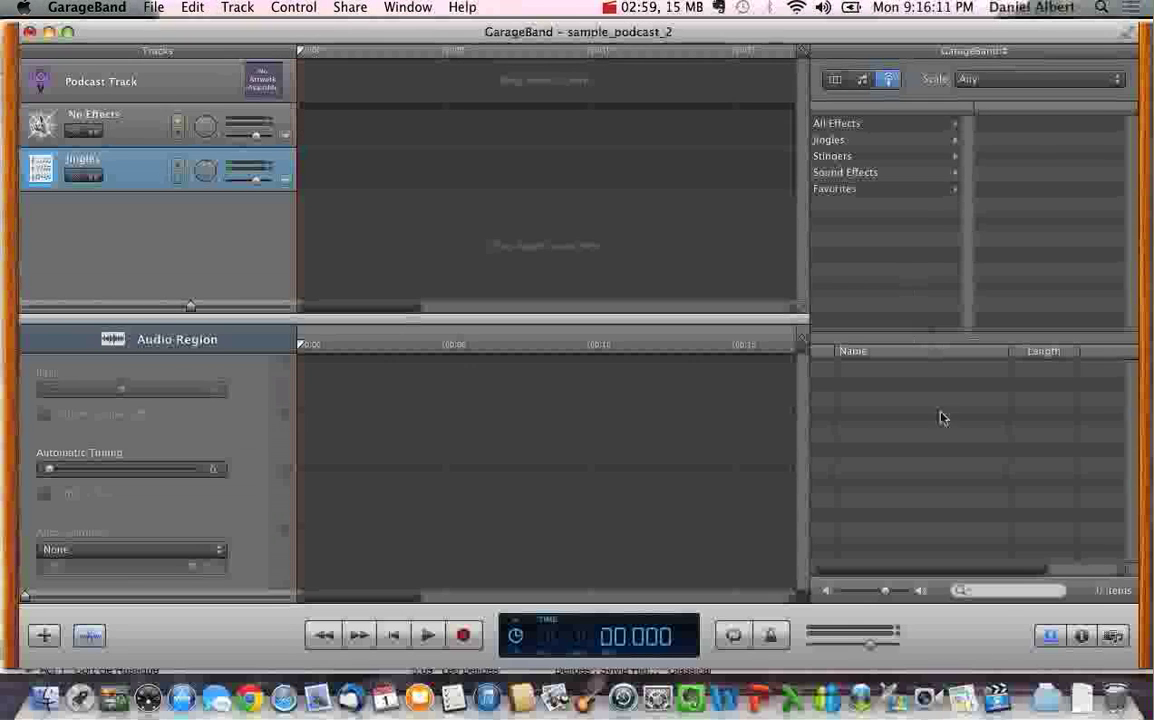
click(863, 141)
click(865, 155)
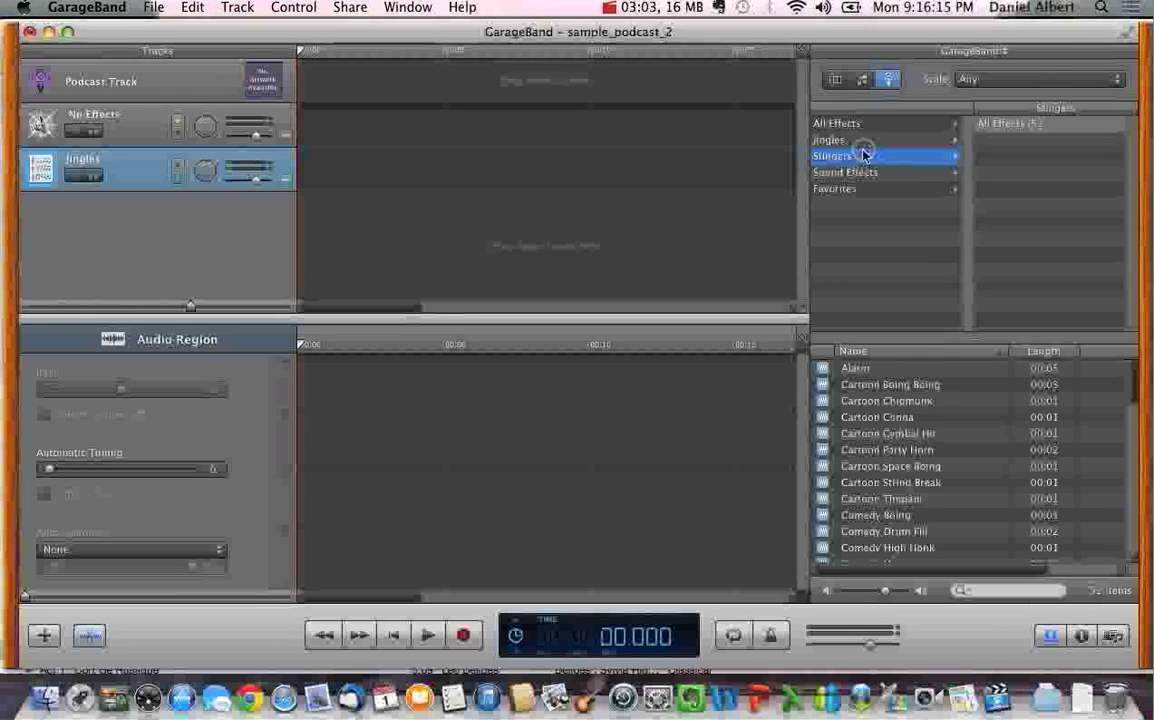
click(864, 141)
click(866, 173)
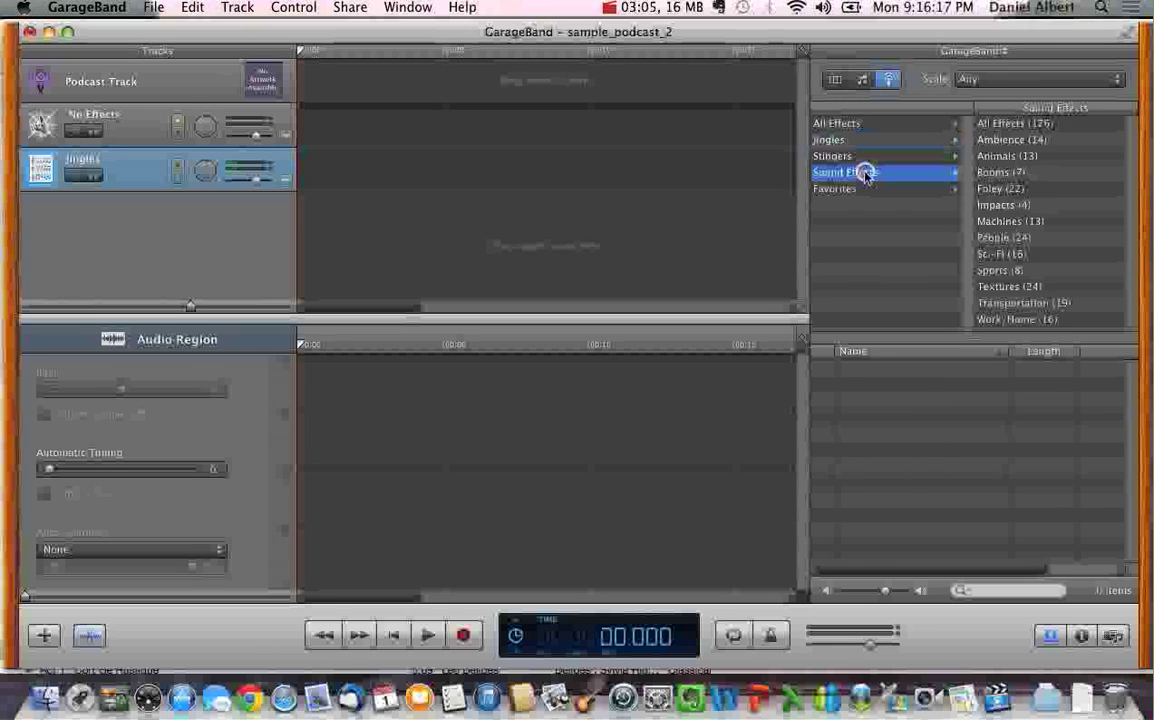
click(868, 190)
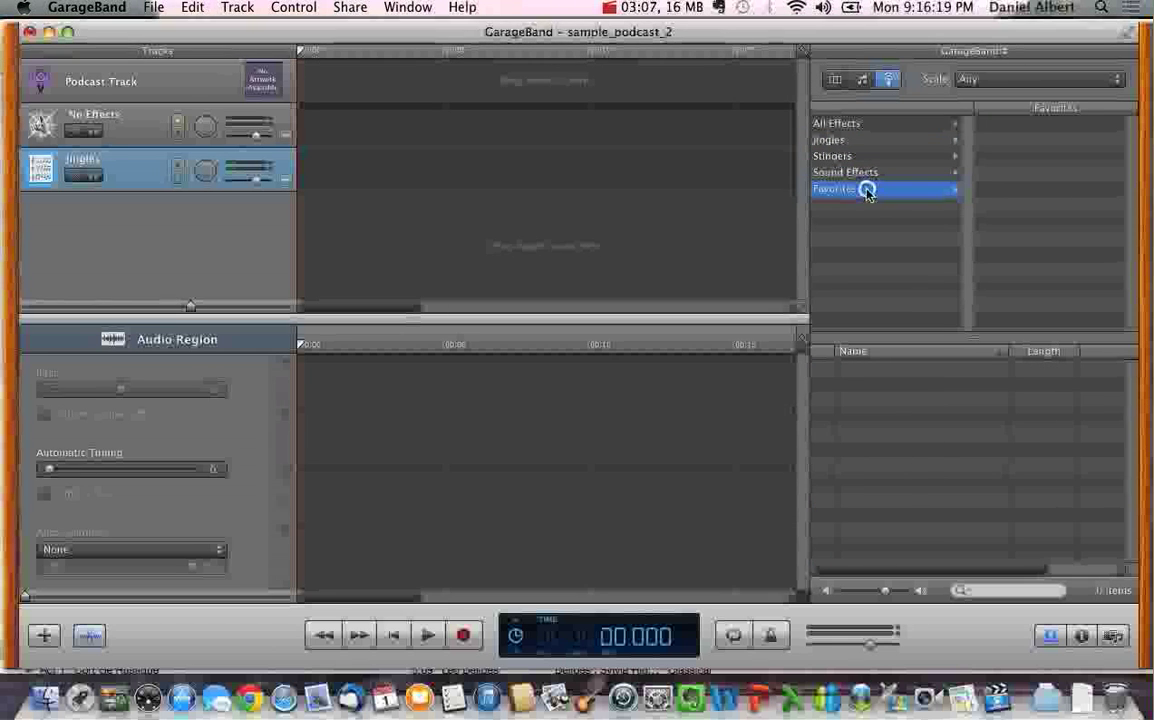
- Preview the Radio Station ID 02 and Synth Zap Accent 07 sounds from the Stingers category
click(866, 156)
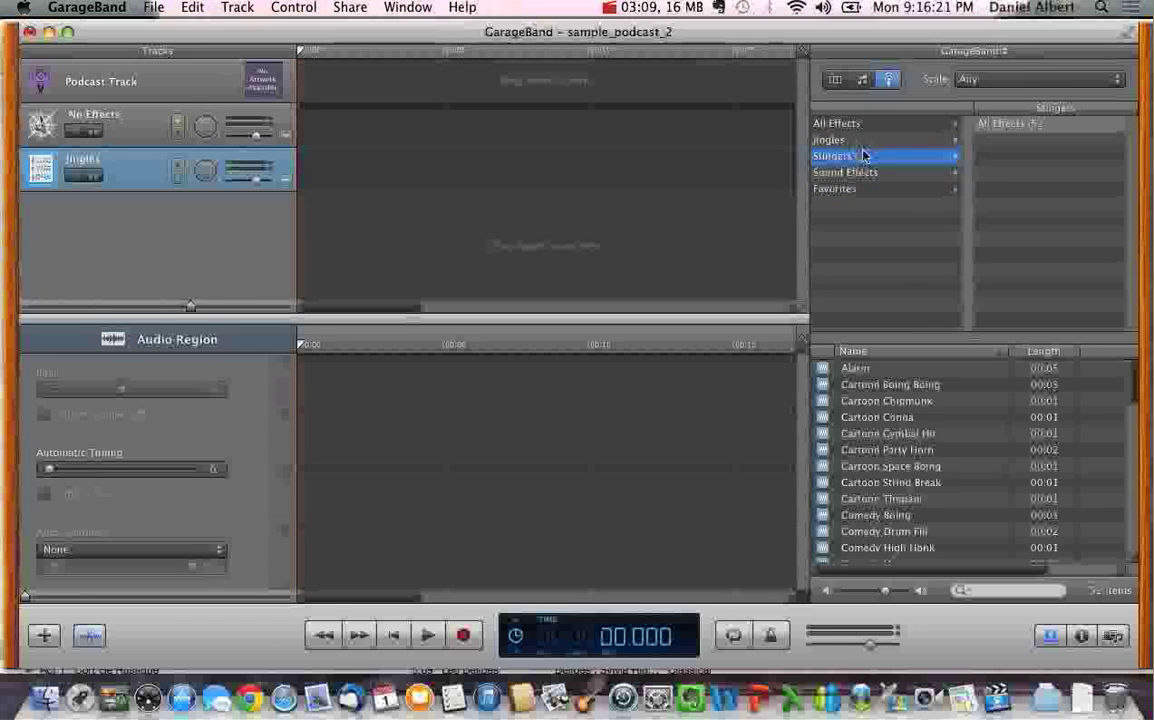
scroll(927, 452, down, 10)
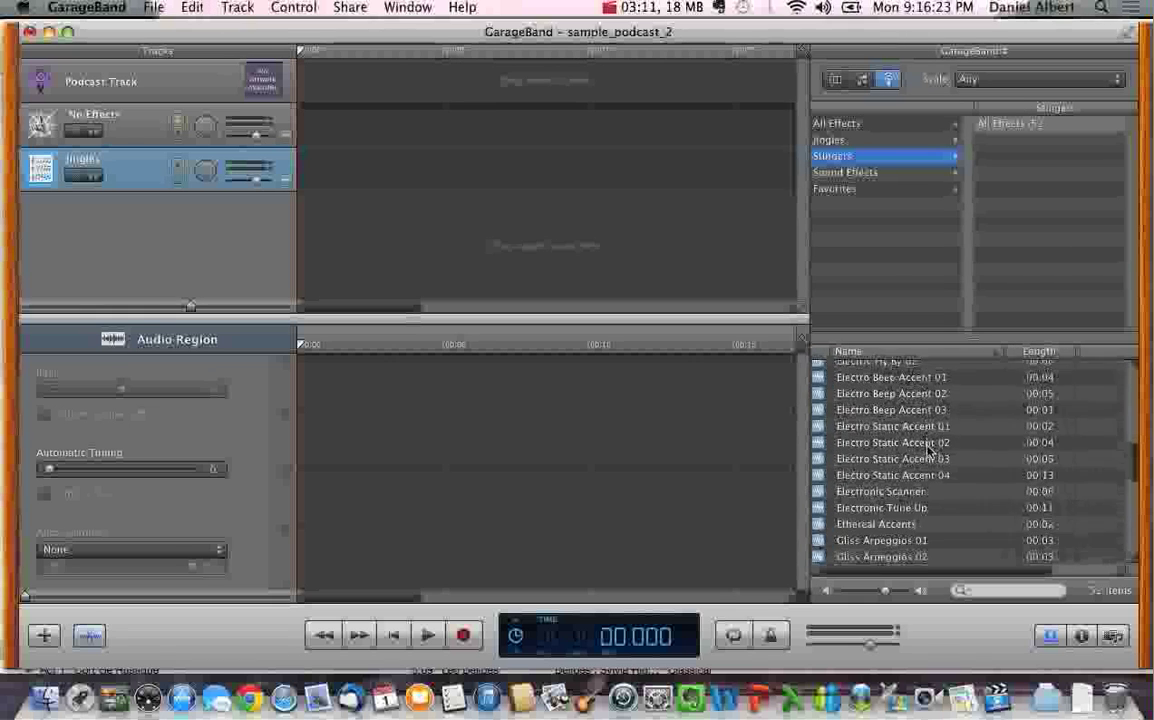
scroll(927, 452, down, 2)
scroll(918, 488, down, 2)
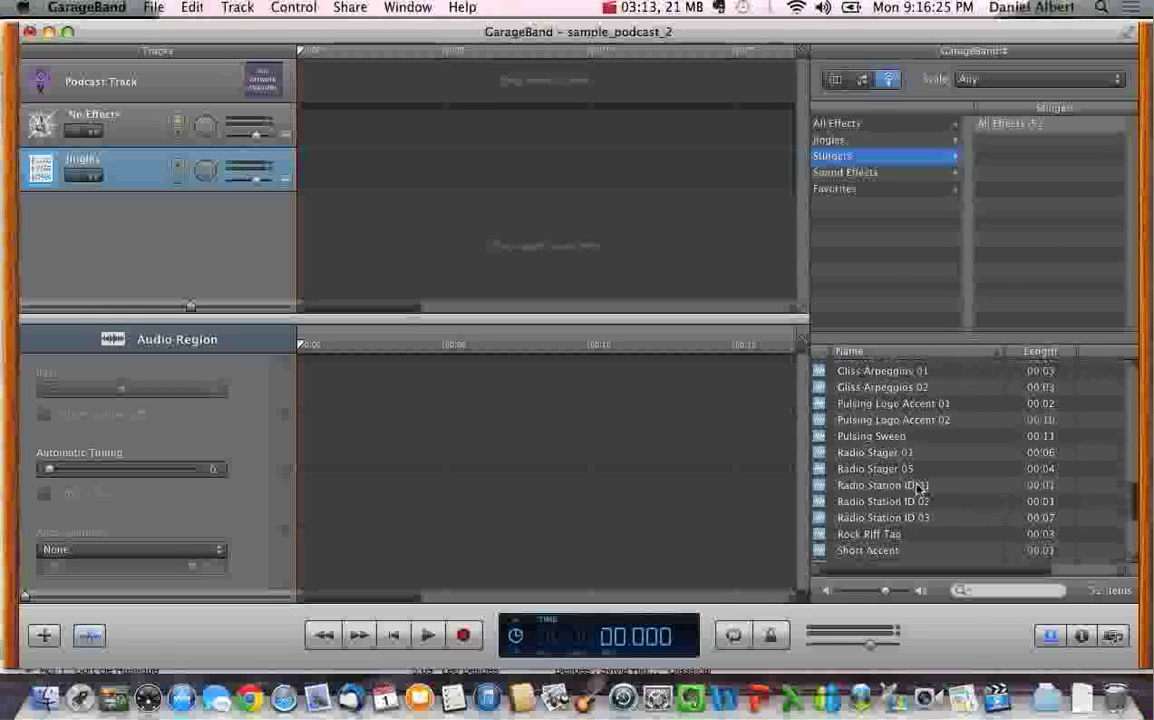
click(917, 502)
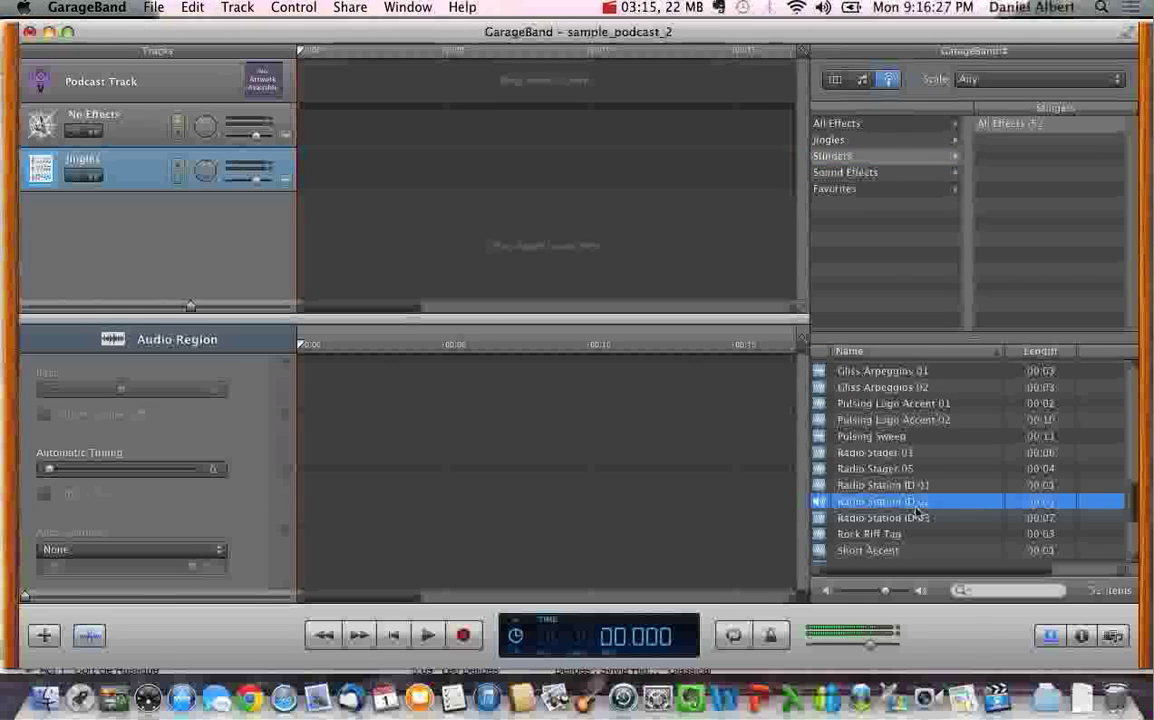
scroll(917, 510, down, 5)
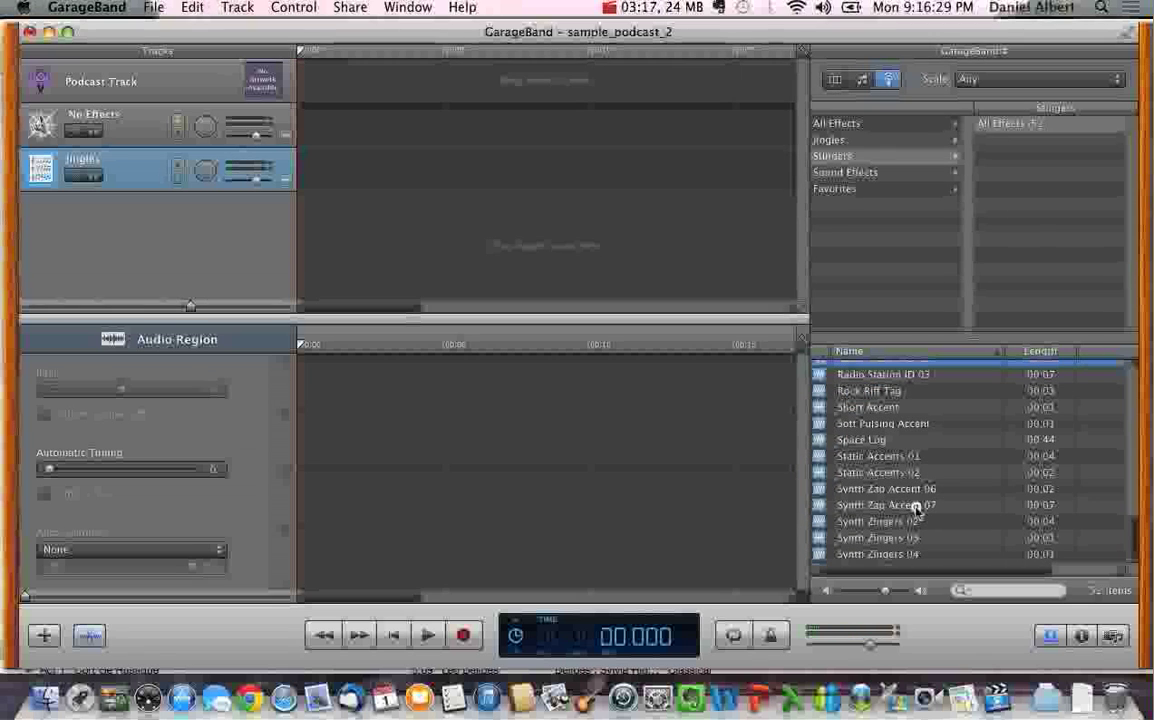
click(917, 506)
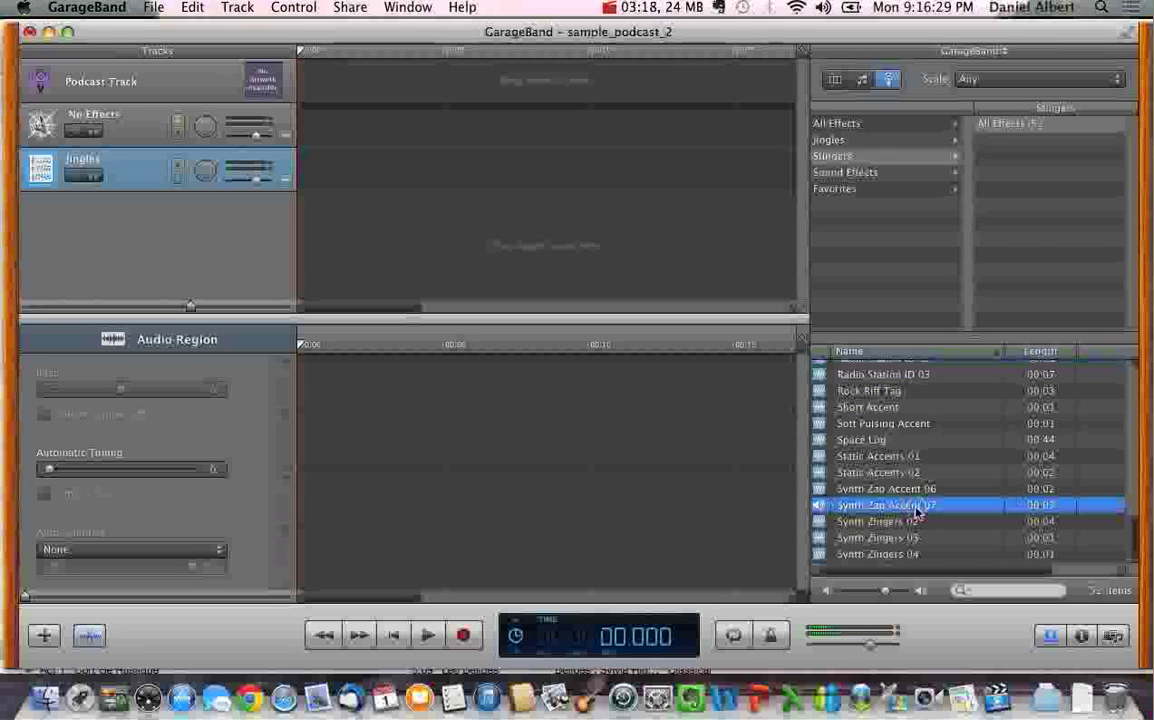
- Preview Sitcom Laughter 04 from the People group of Sound Effects and look through the remaining sounds
click(893, 175)
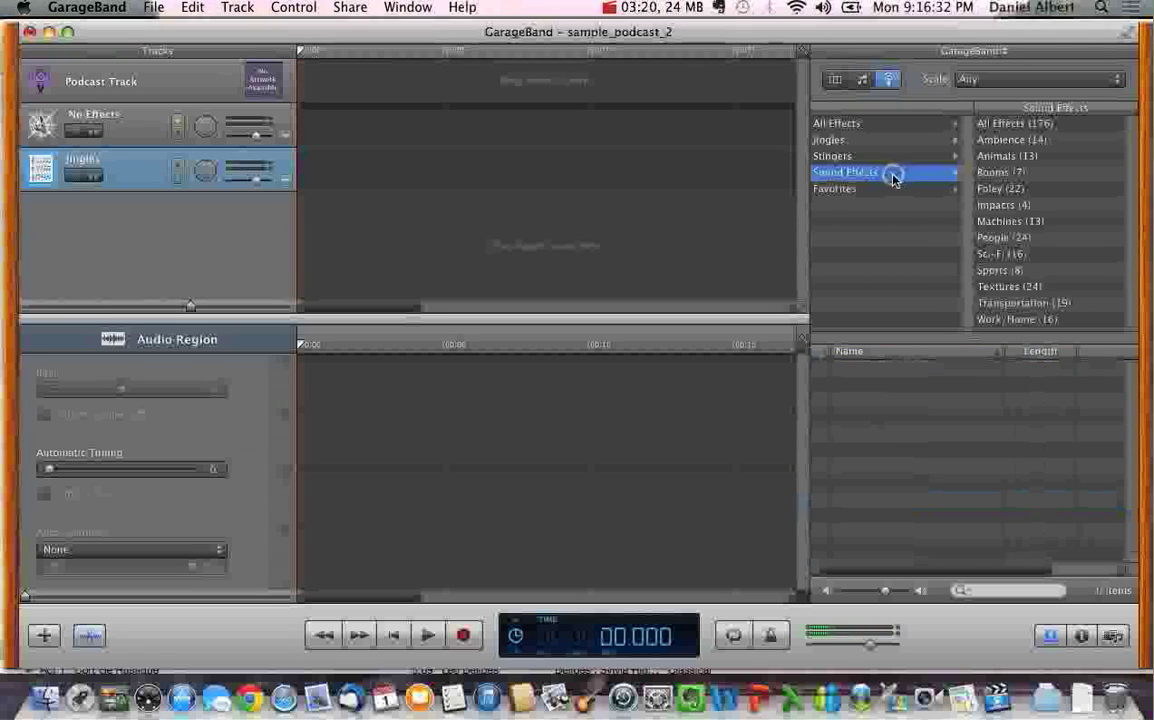
click(1020, 240)
scroll(940, 470, down, 2)
scroll(952, 497, down, 3)
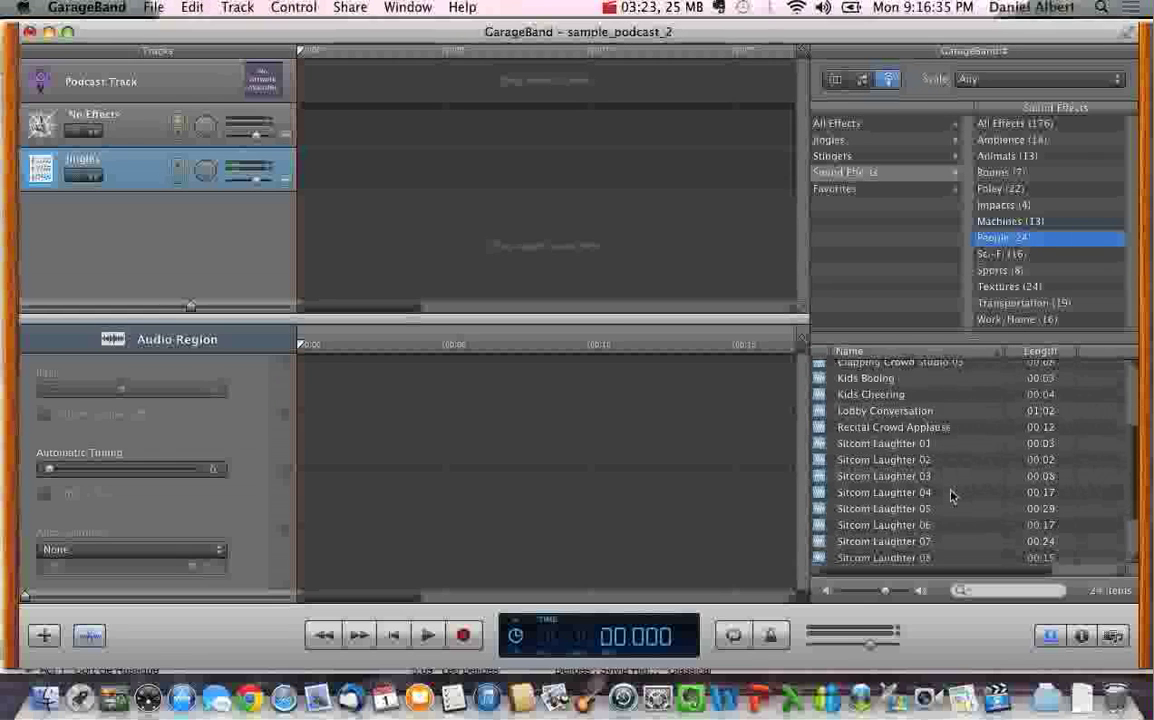
click(952, 494)
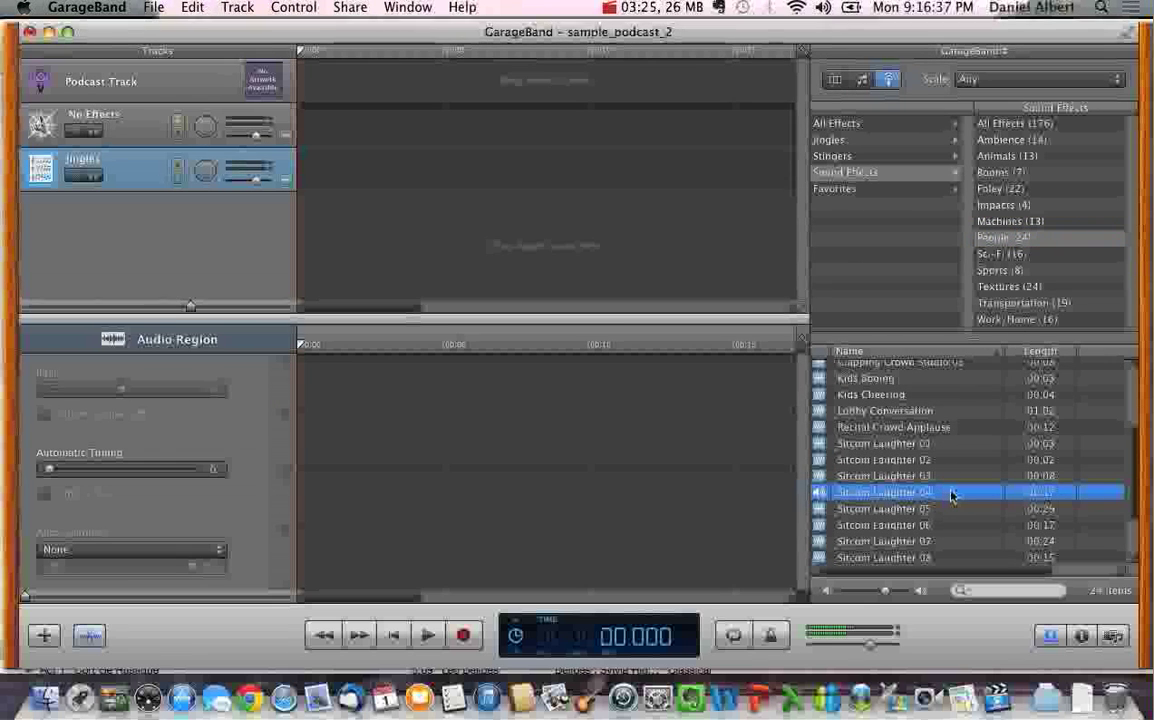
scroll(952, 495, down, 3)
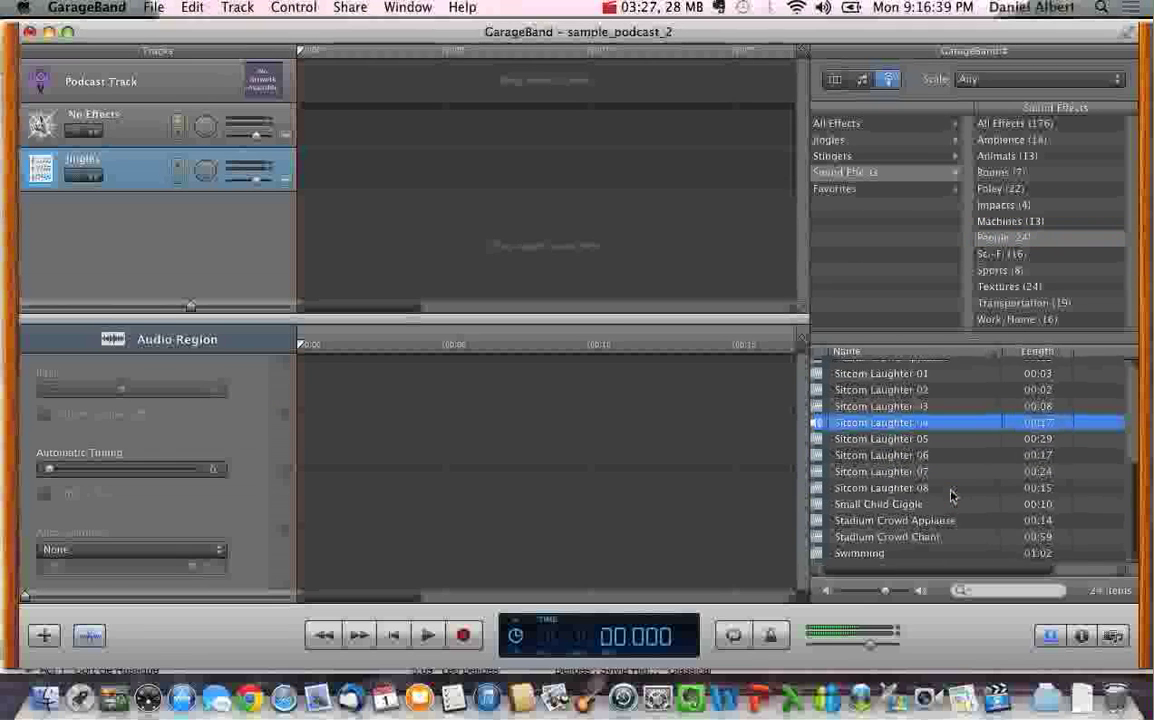
- Preview Stadium Crowd Chant from the People sound effects and place it at the beginning of the Jingles track
scroll(952, 495, left, 1)
click(958, 538)
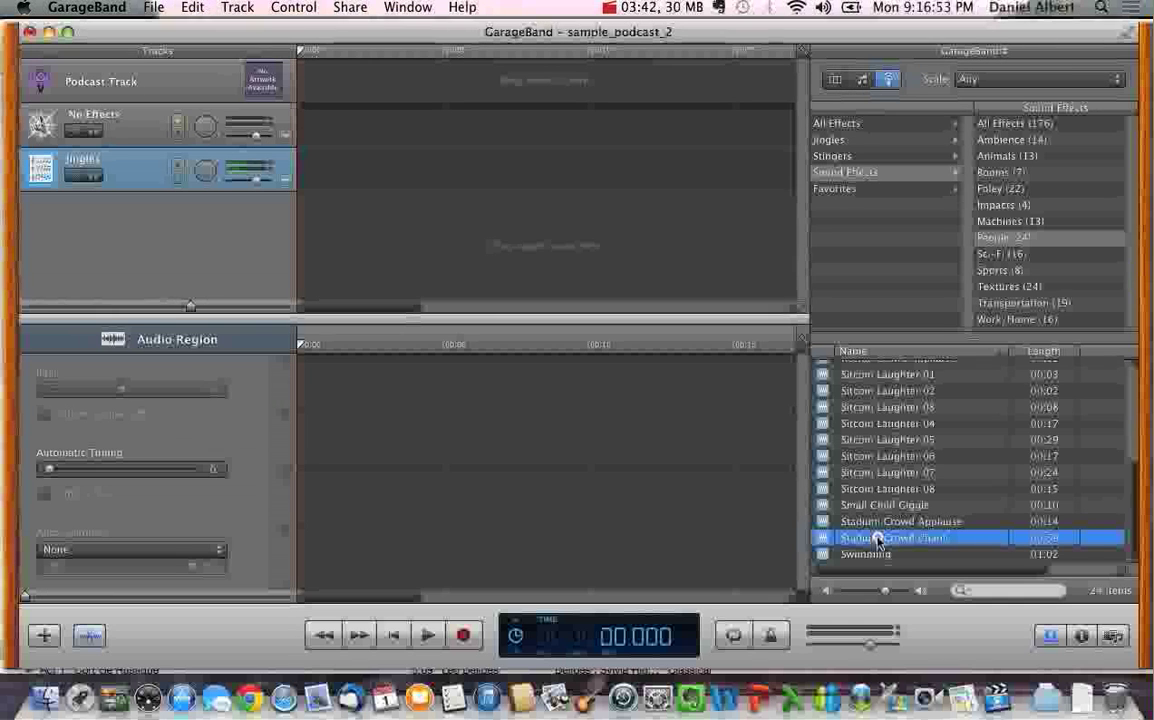
mouse_move(878, 540)
mouse_down()
mouse_move(682, 345)
mouse_move(487, 213)
mouse_move(399, 162)
mouse_move(335, 175)
mouse_up()
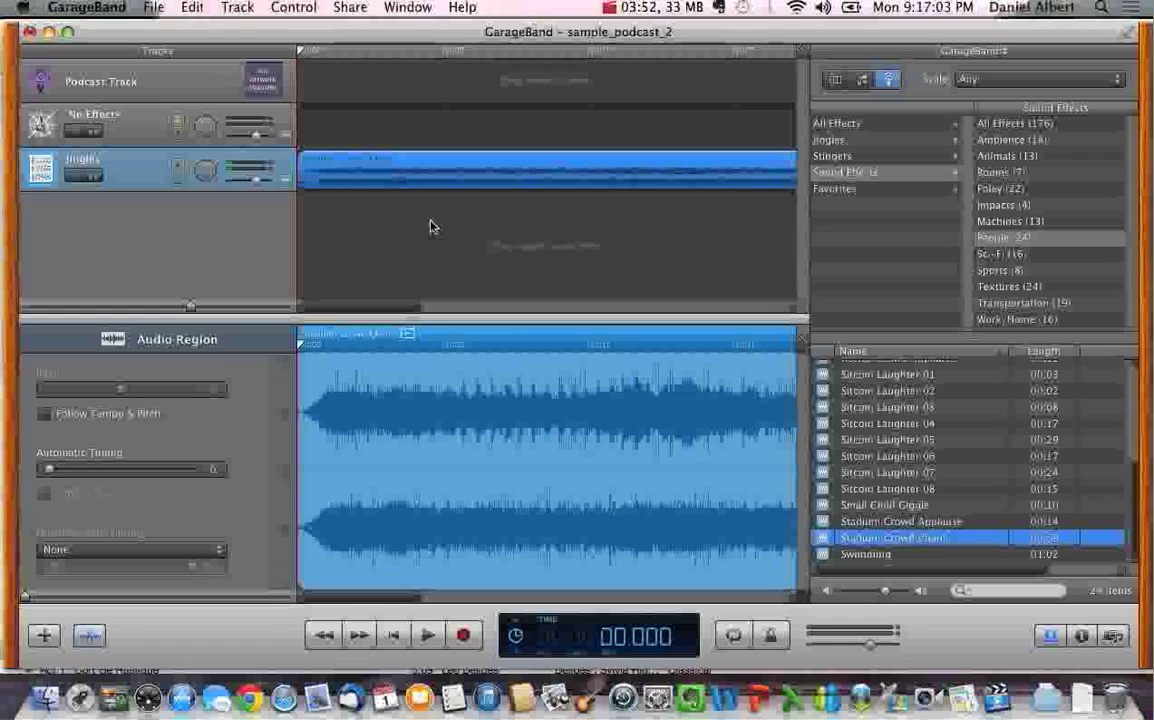
- Add the song Across the Sky from the iTunes music library as a new track and position it to start at about 4 seconds
click(1115, 640)
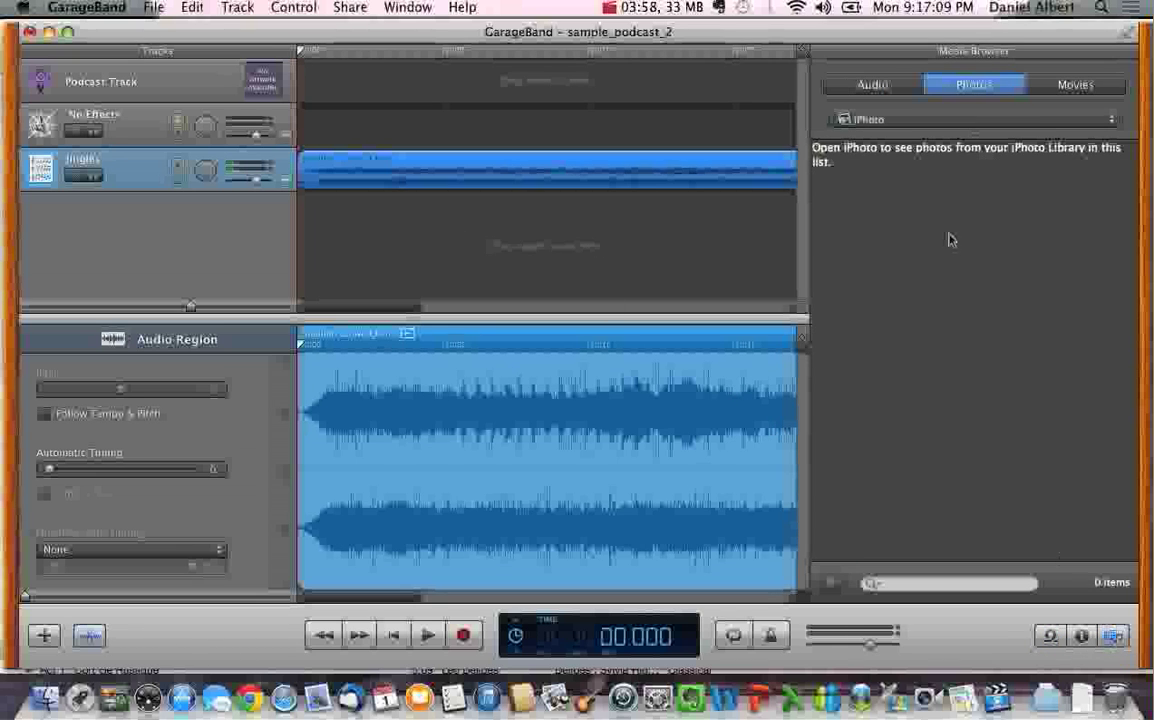
click(872, 88)
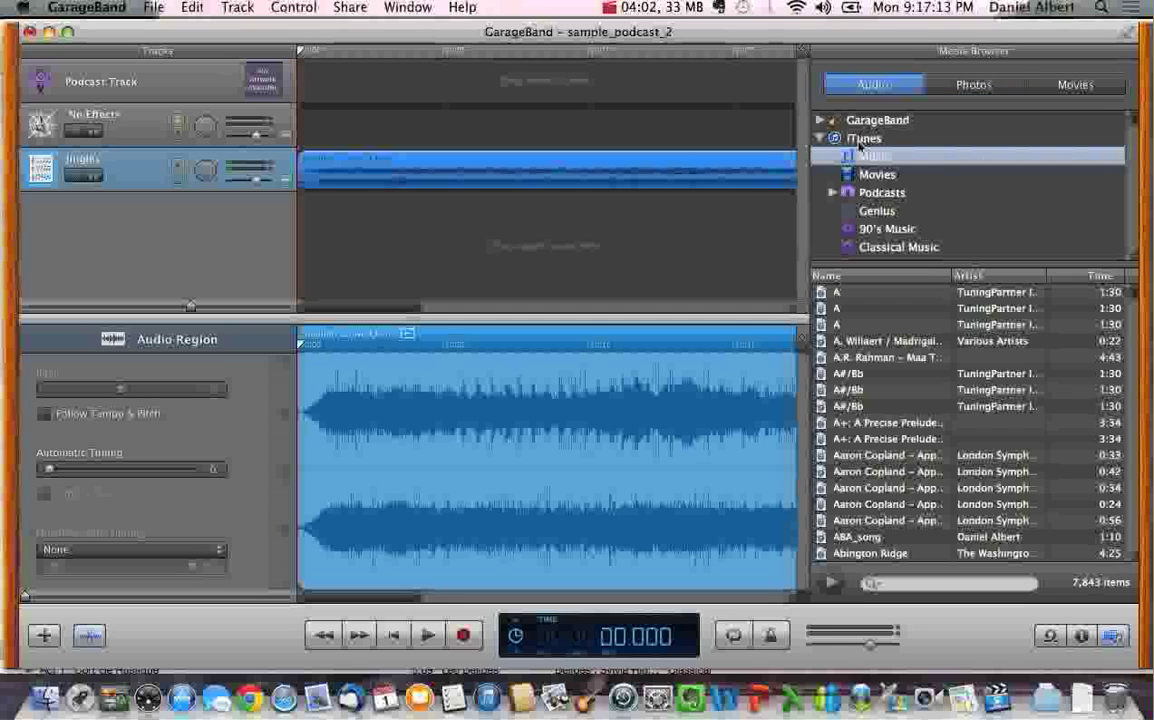
scroll(907, 402, down, 4)
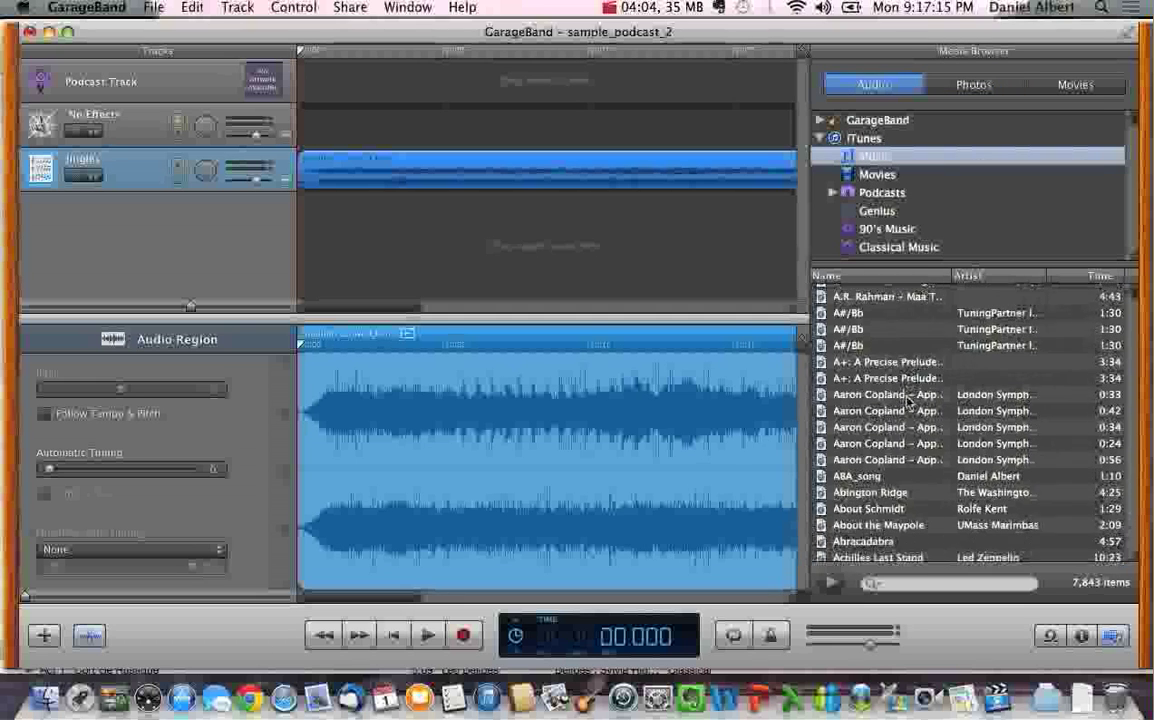
scroll(907, 402, down, 4)
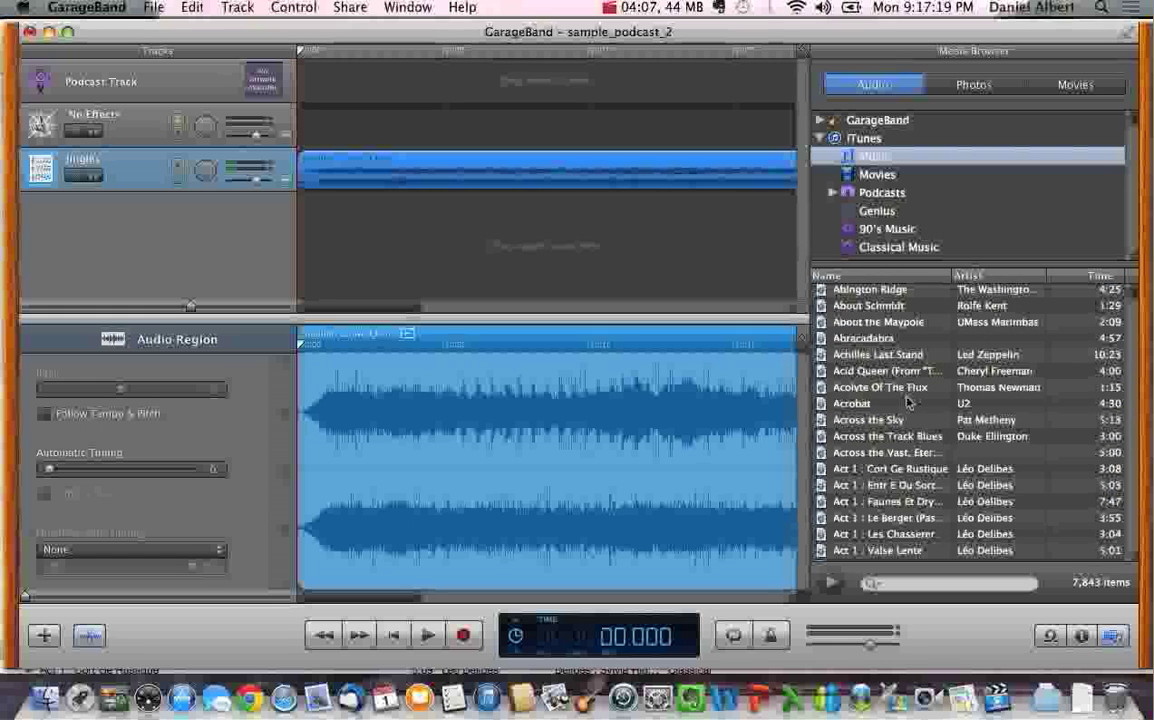
drag(888, 422, 361, 249)
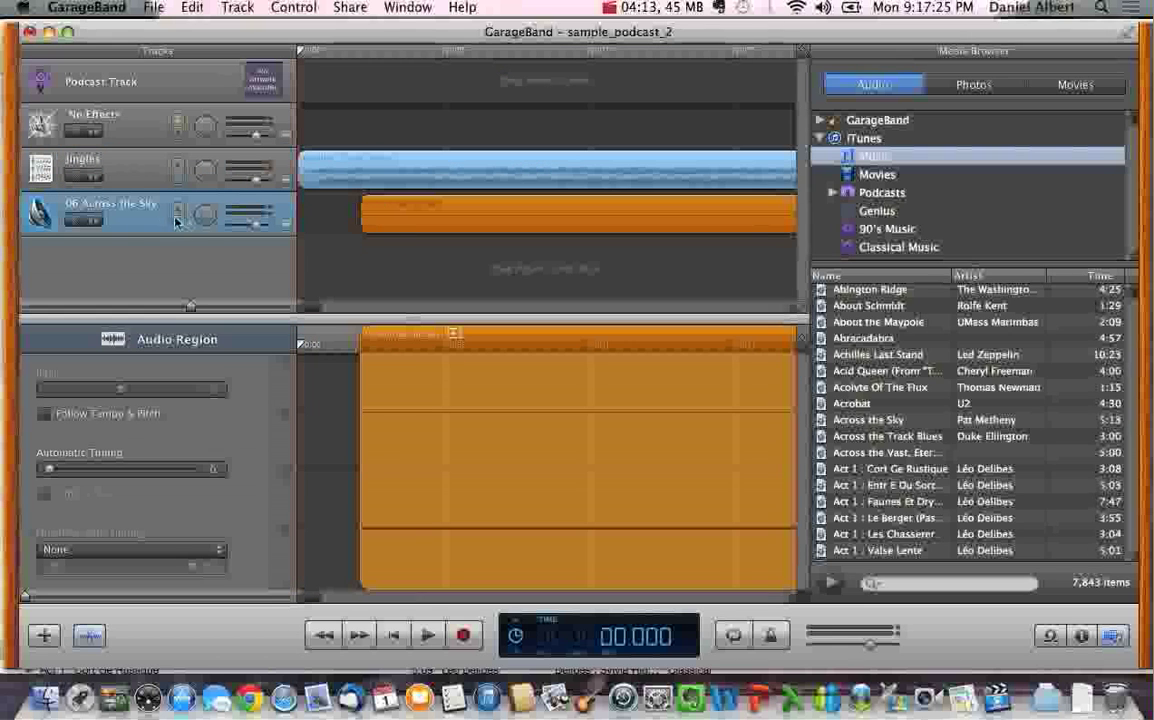
drag(408, 218, 459, 209)
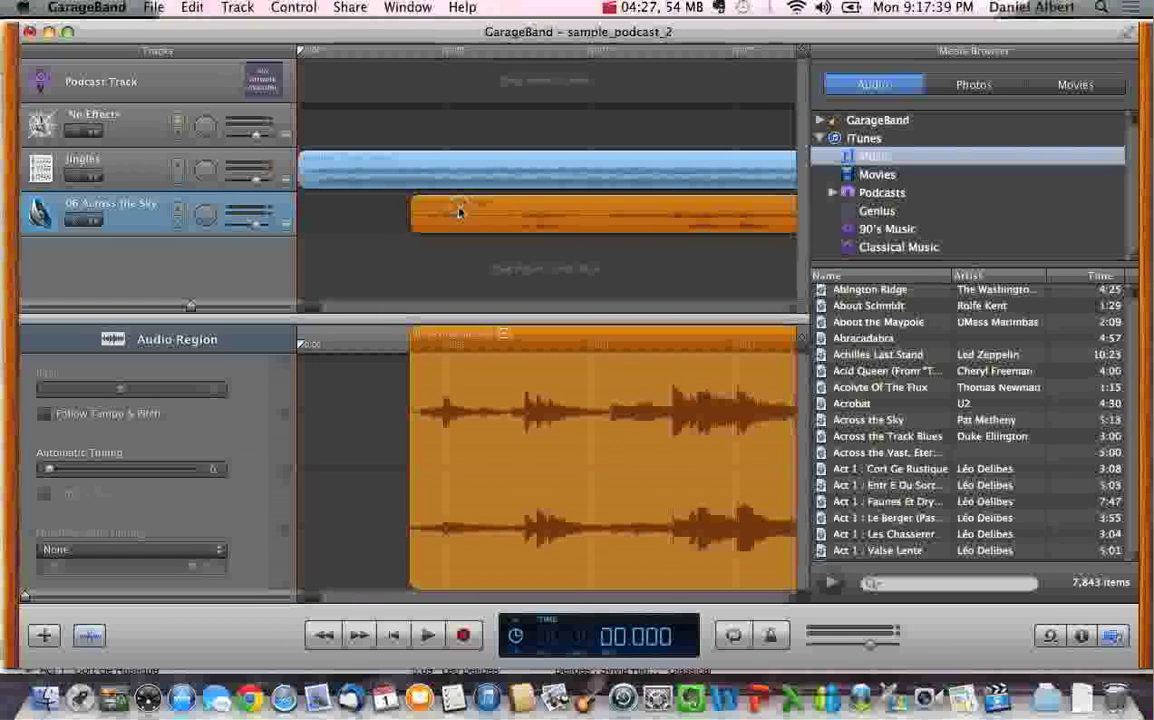
- Play the crowd chant and song together for about 10 seconds, then return the playhead to the start
click(425, 645)
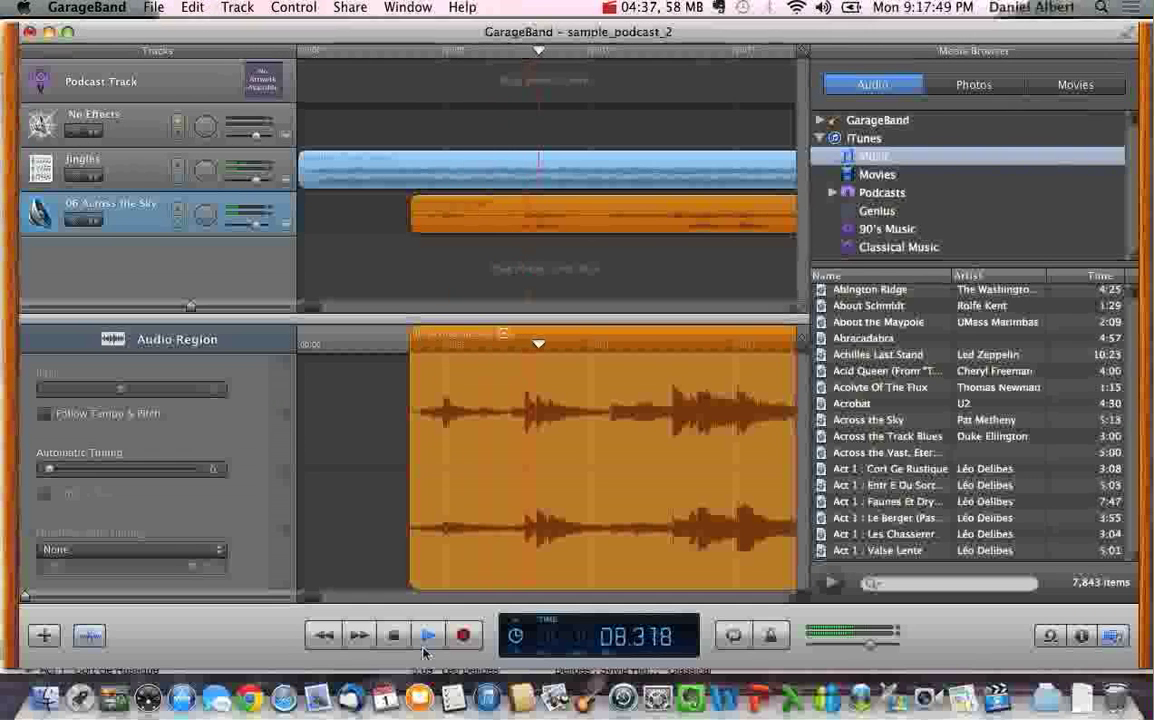
click(392, 640)
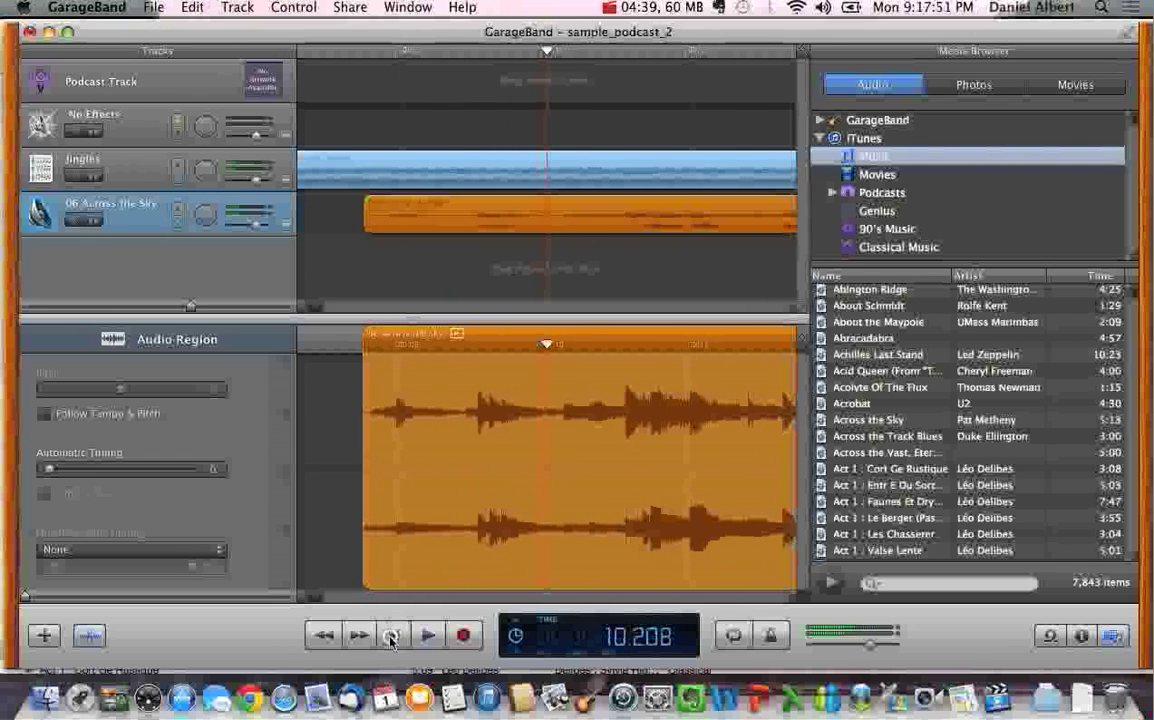
click(396, 640)
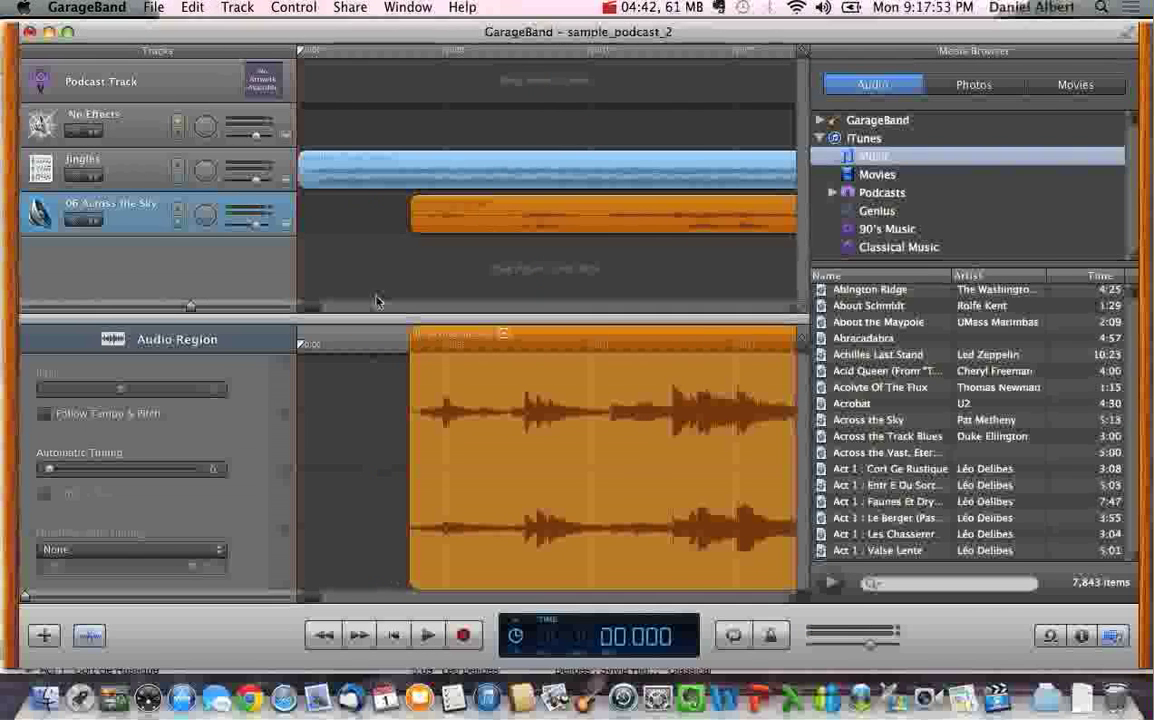
- Enable volume automation on the Jingles track and fade the crowd chant down from the start to about 5 seconds
click(352, 177)
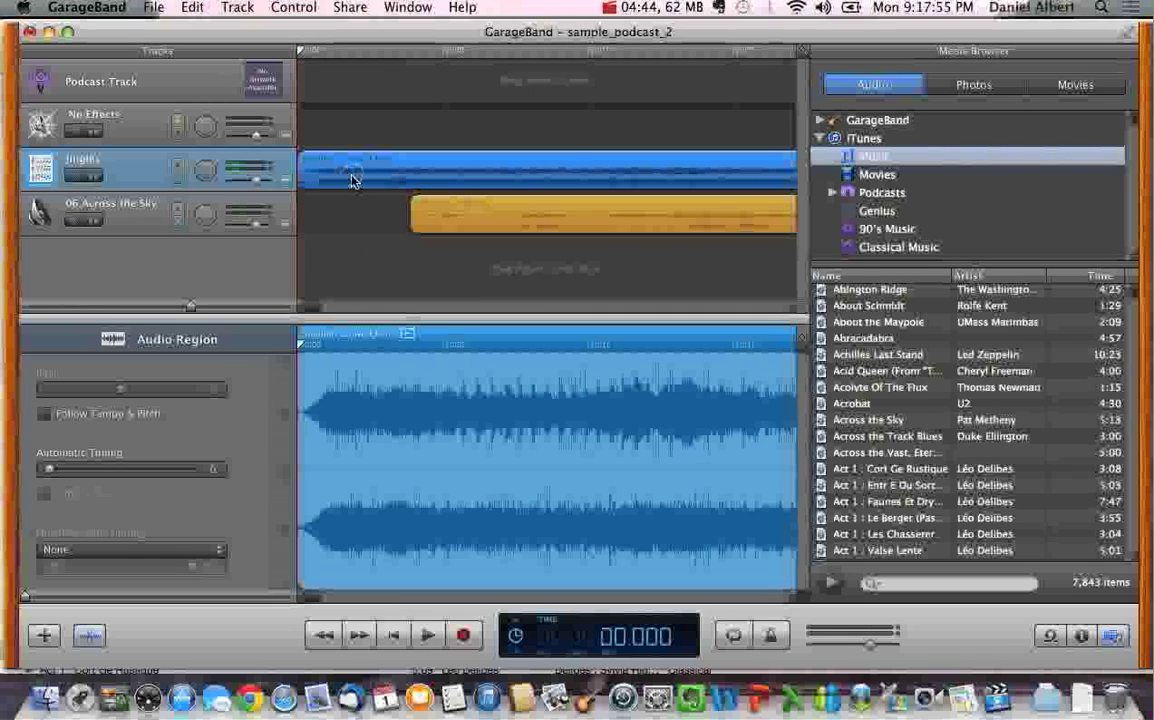
click(286, 187)
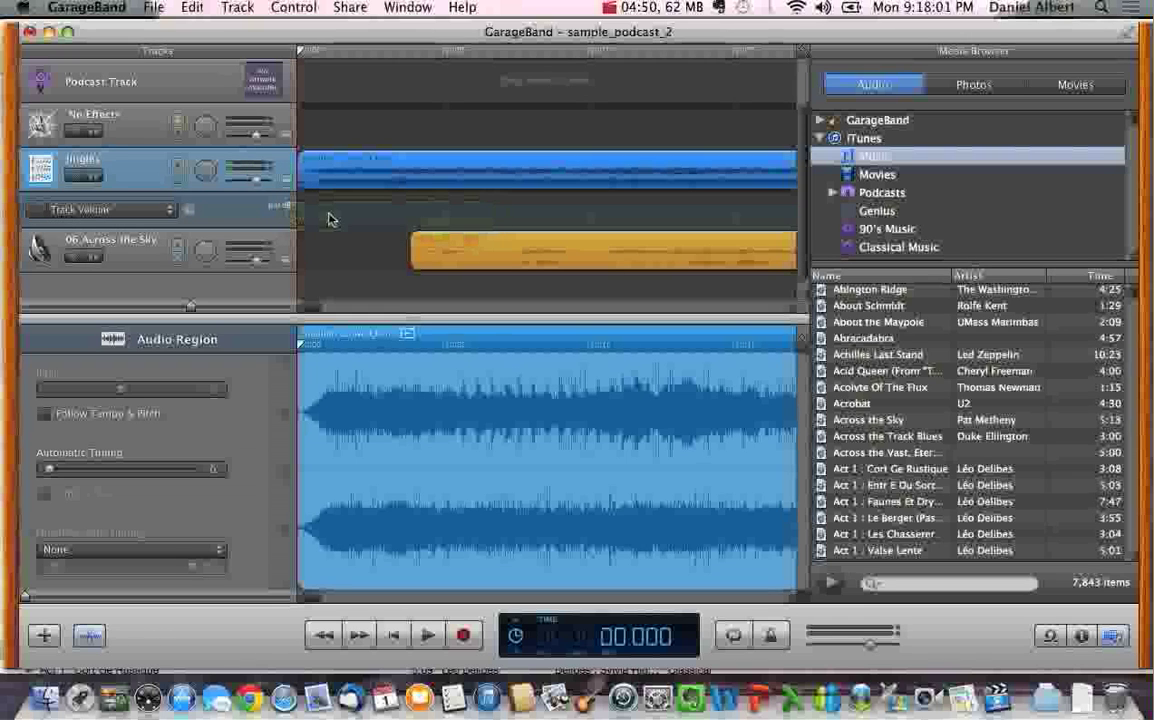
click(37, 210)
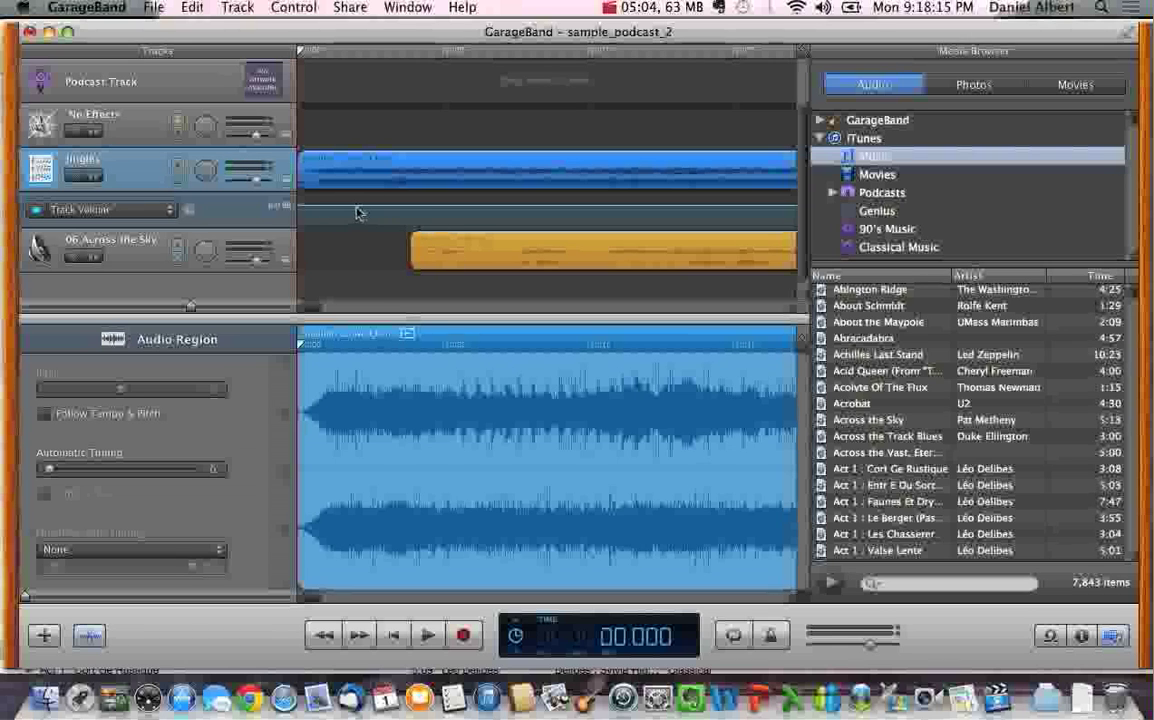
drag(357, 208, 443, 221)
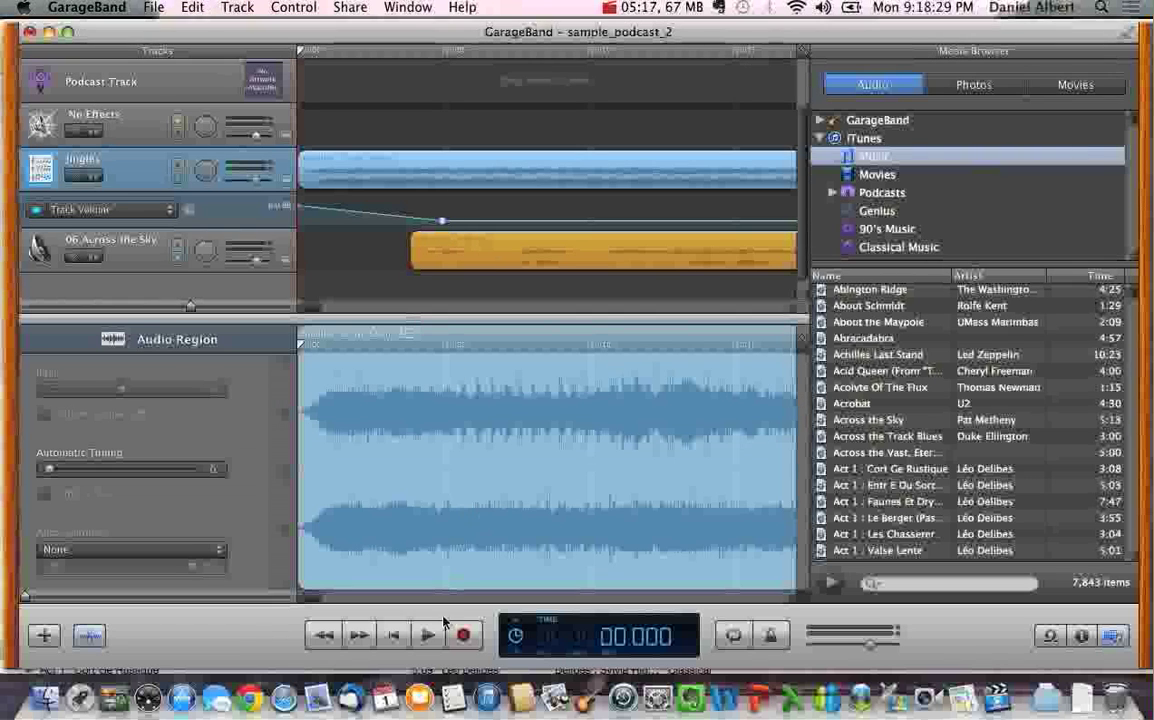
- Listen to the crowd chant's fade from the beginning, then stop and return the playhead to the start
click(392, 641)
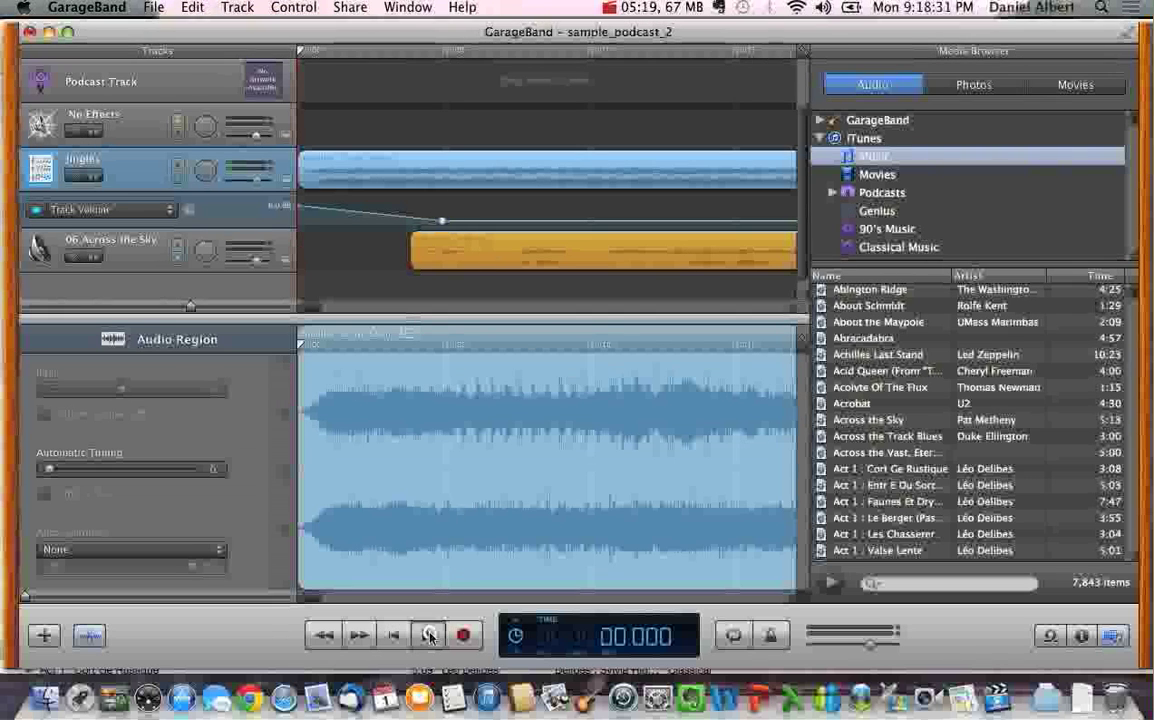
click(429, 636)
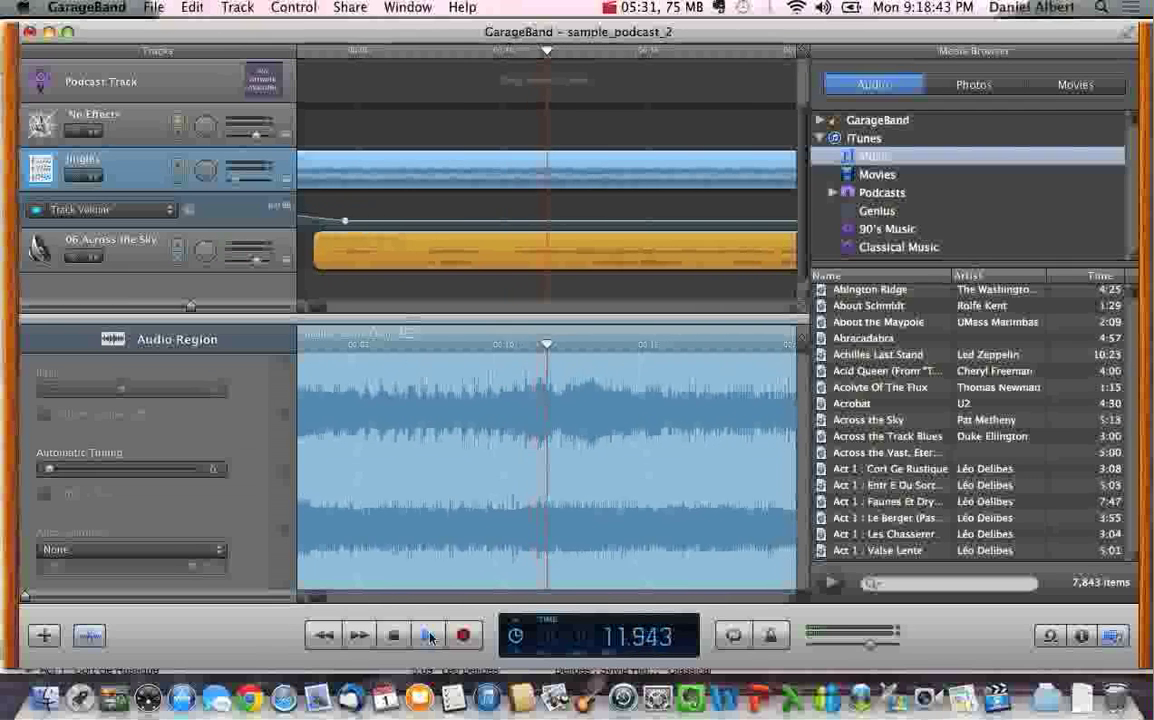
click(397, 637)
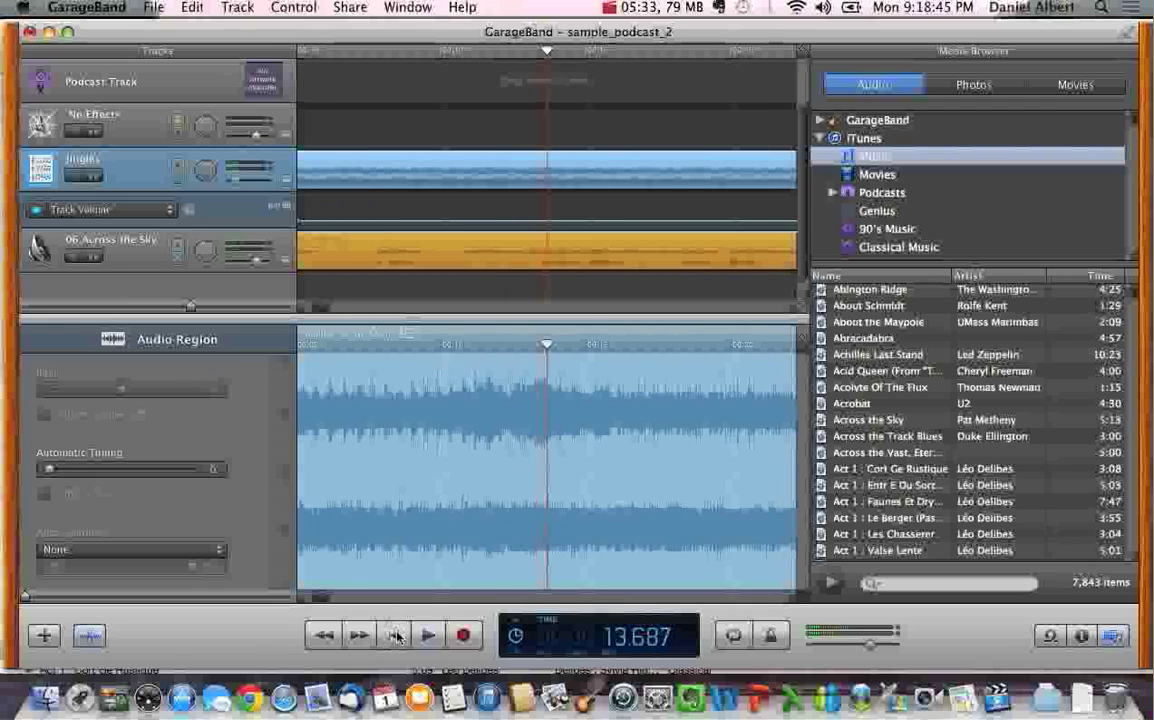
click(393, 638)
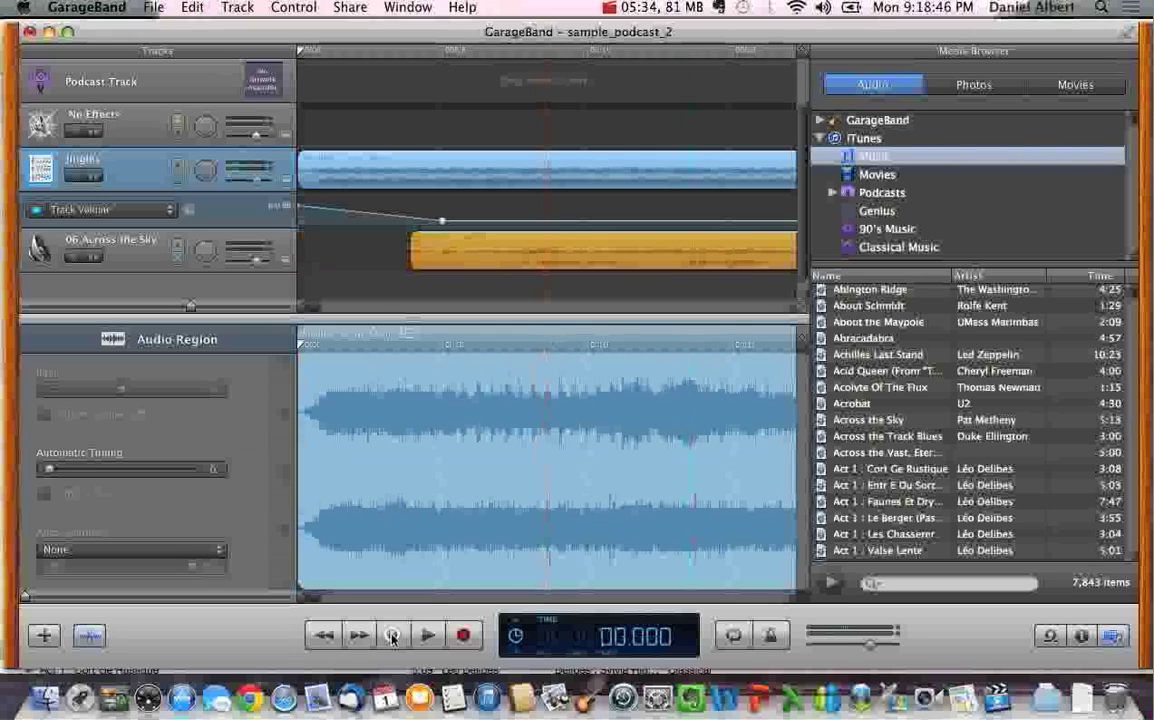
- Enable volume automation on the Across the Sky track, add a control point at its beginning and raise the level slightly
click(283, 258)
click(33, 291)
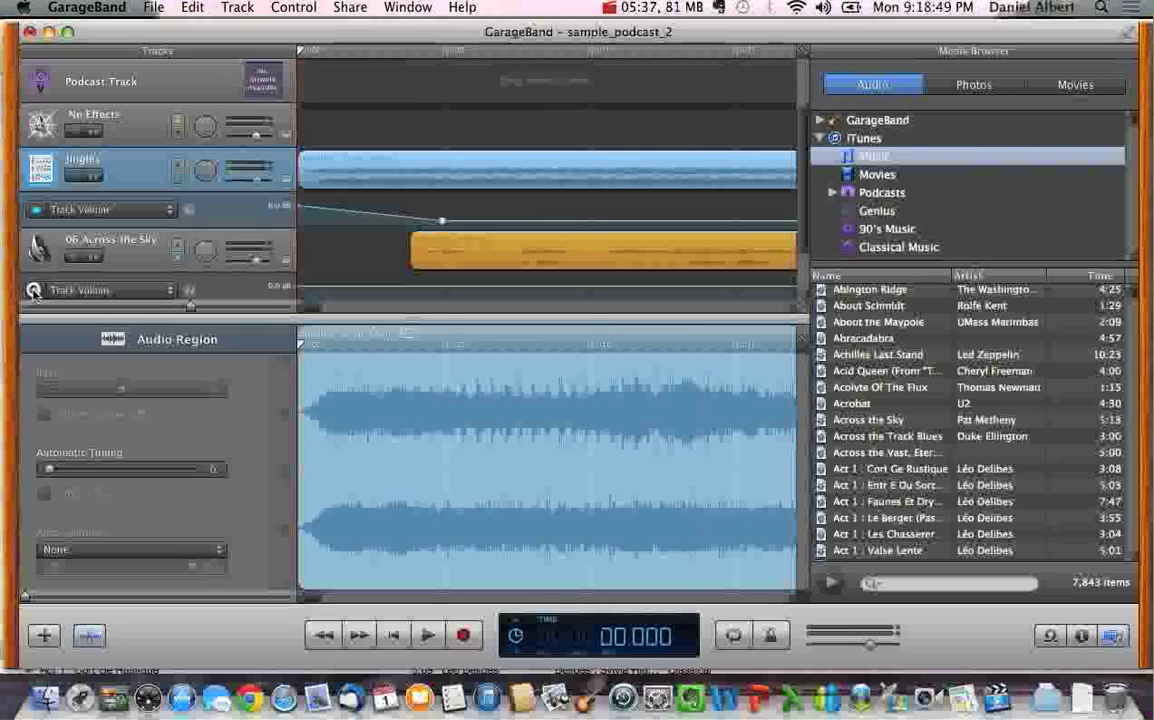
click(301, 290)
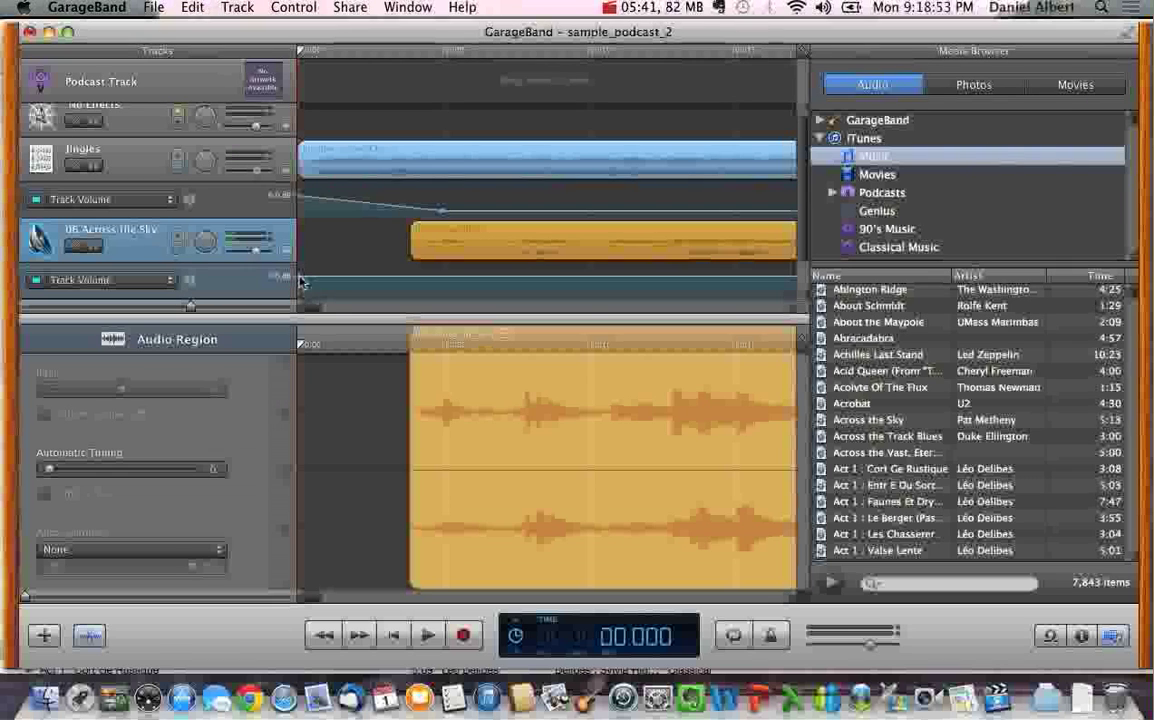
click(300, 275)
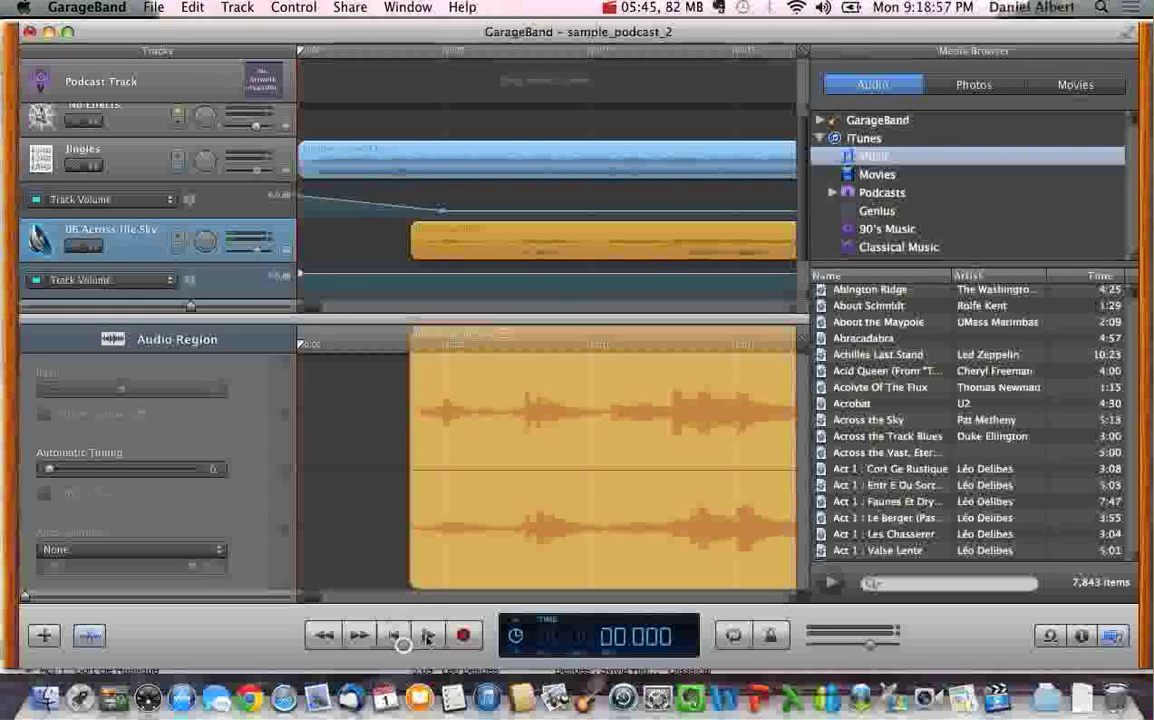
- Play the mix with the adjusted song volume, then stop and return the playhead to the start
click(429, 637)
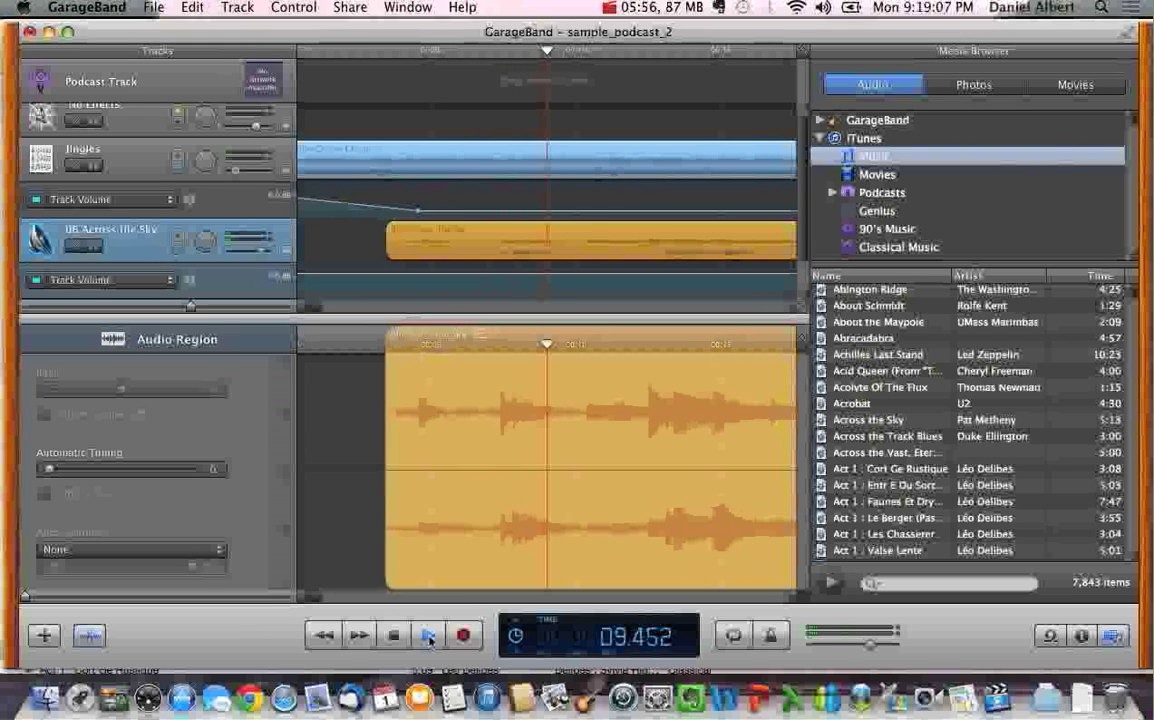
click(395, 637)
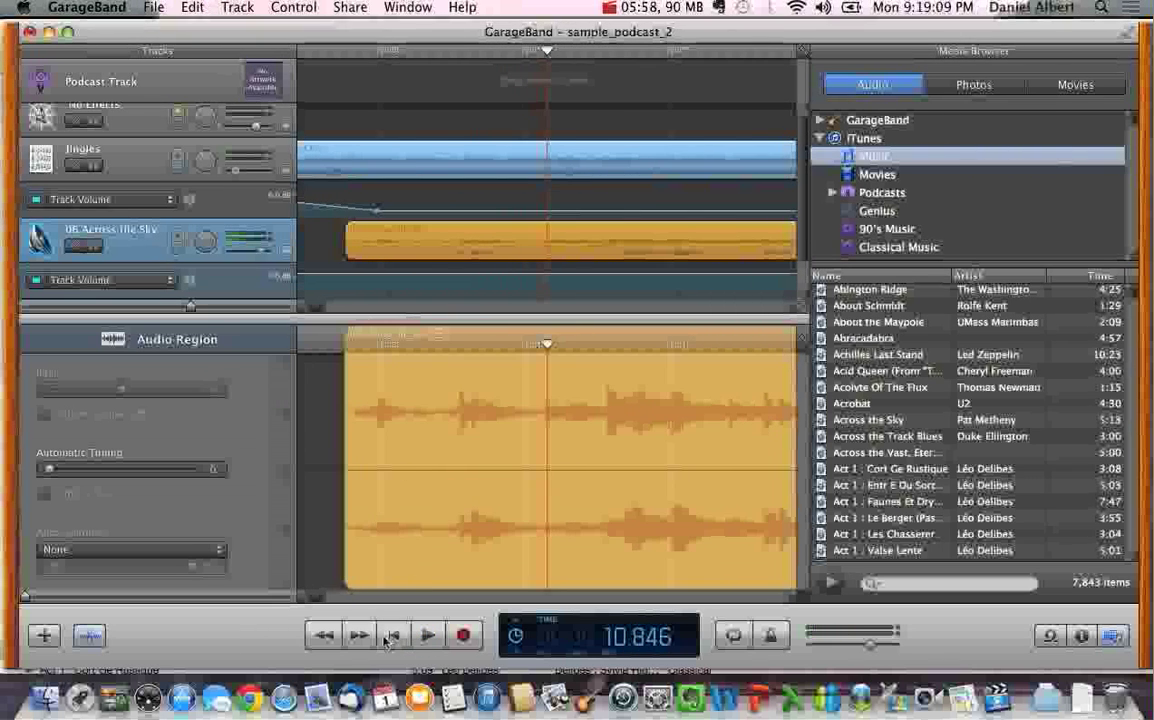
click(392, 638)
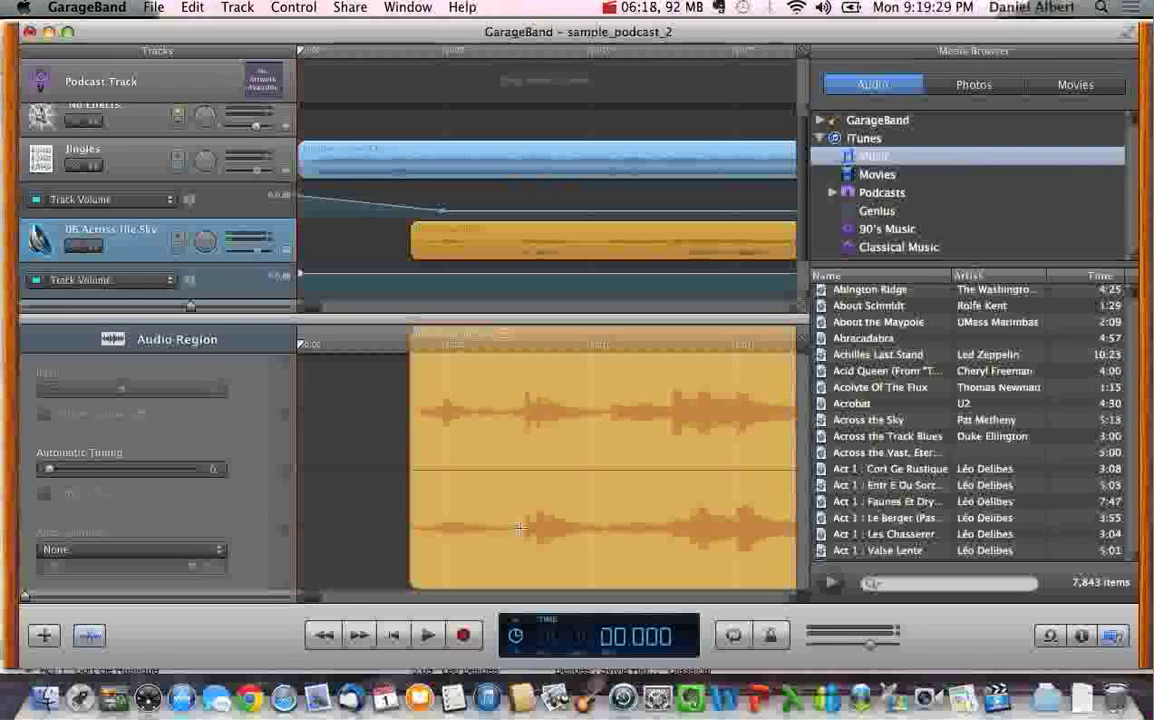
- Delete the quiet opening of the Across the Sky region and move the remainder to start at about 5 seconds, where the chant's fade ends
drag(519, 527, 410, 525)
click(155, 7)
mouse_move(193, 7)
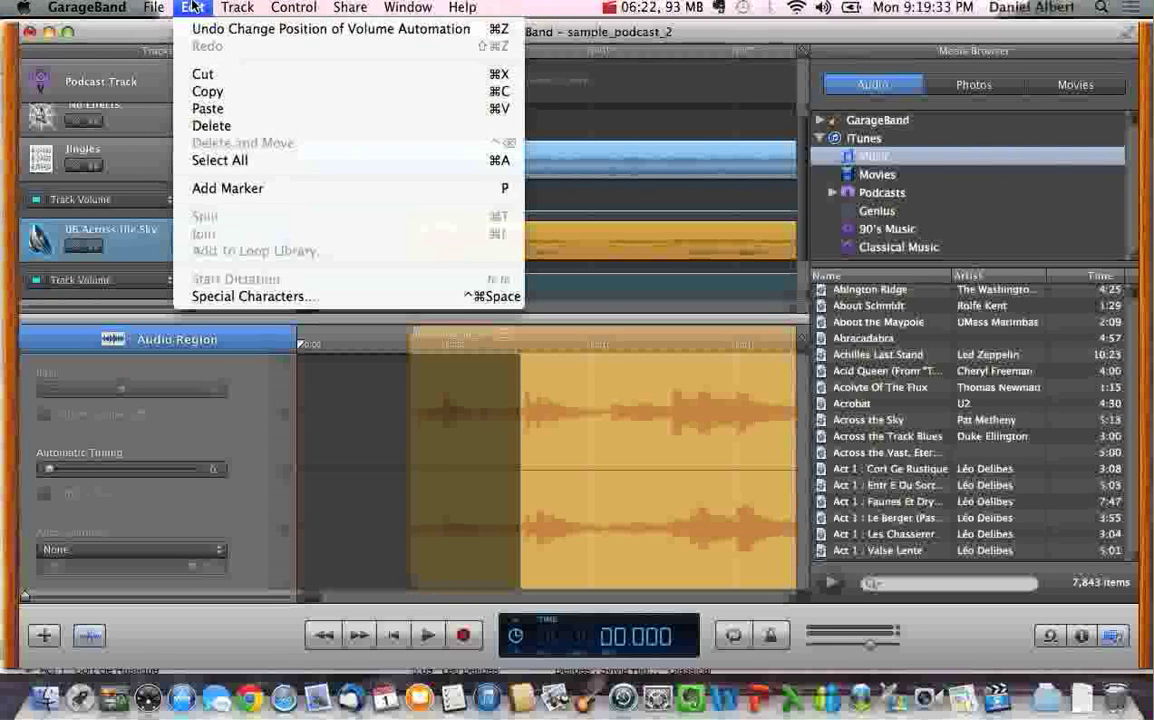
click(429, 311)
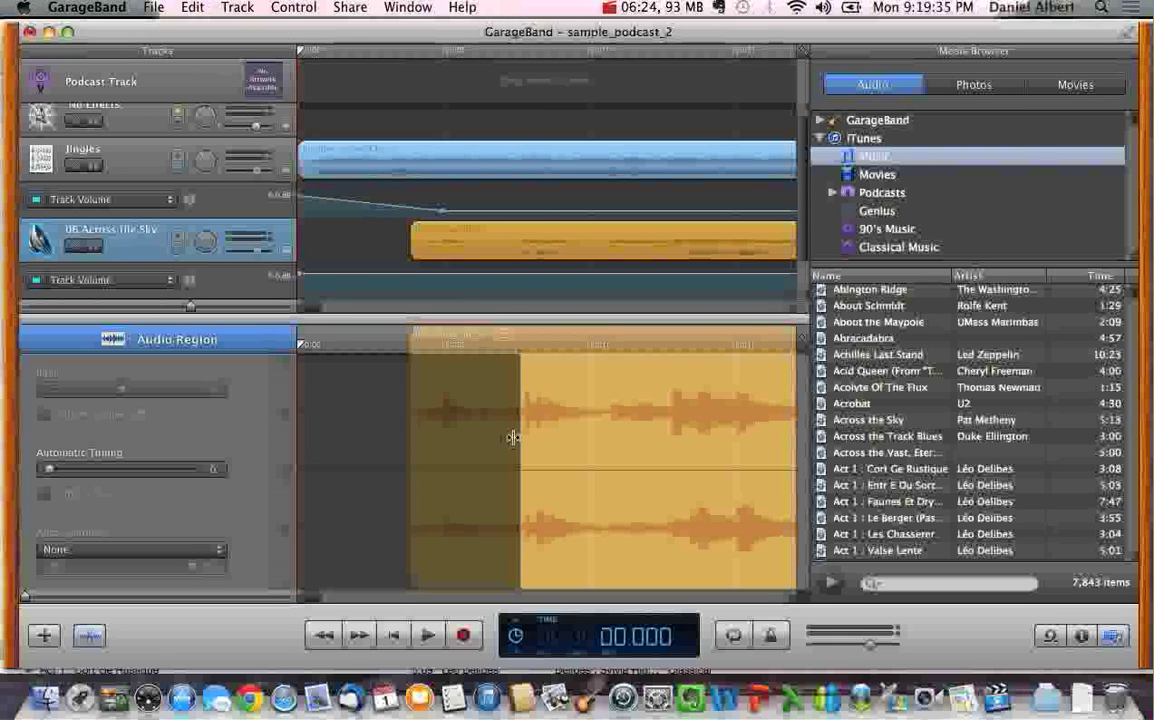
key(Delete)
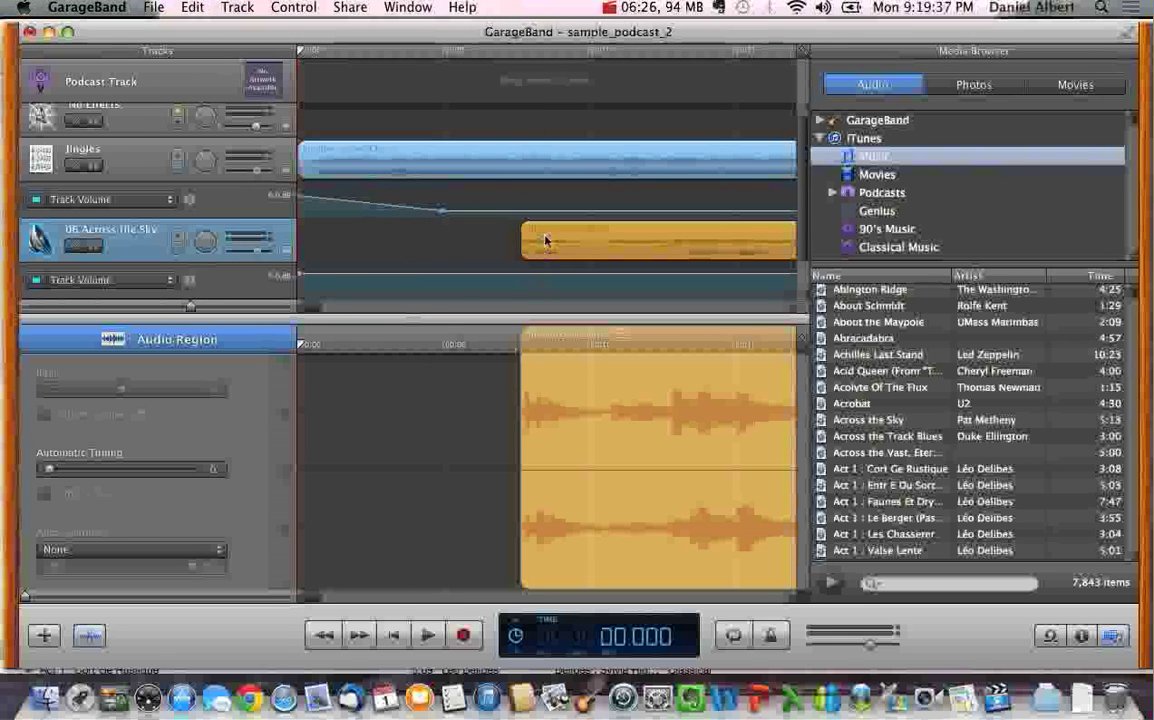
drag(545, 240, 466, 240)
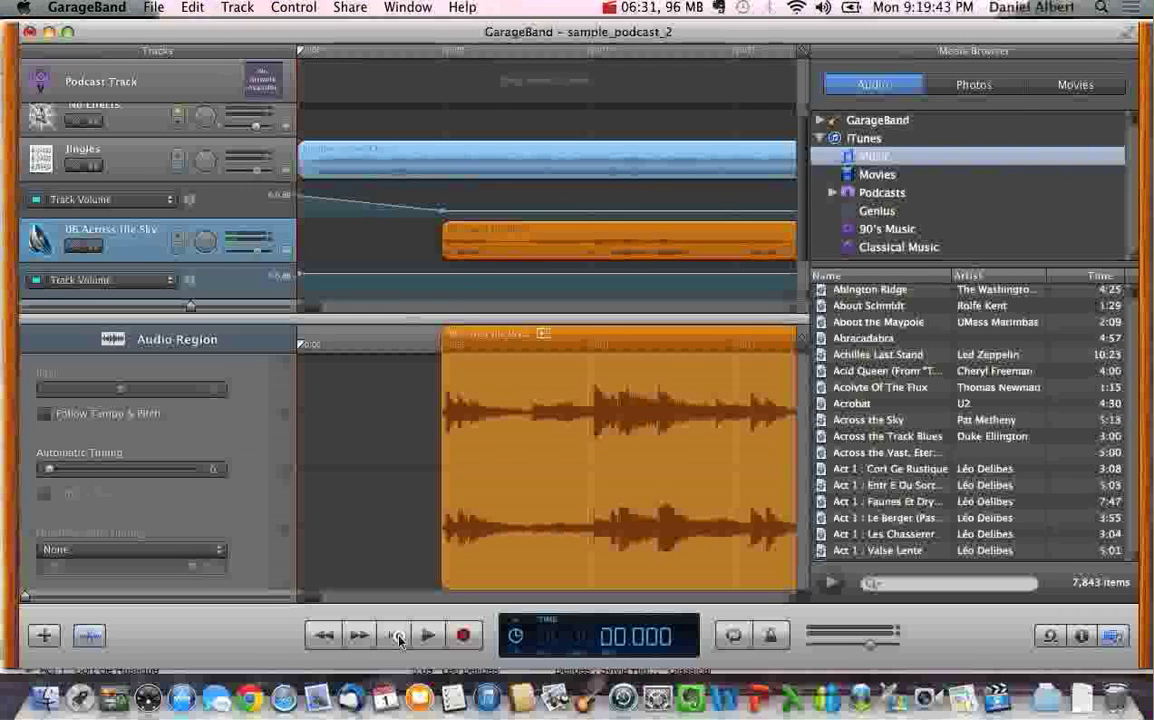
- Play the trimmed song's entrance after the crowd chant, then stop and return the playhead to the start
click(427, 636)
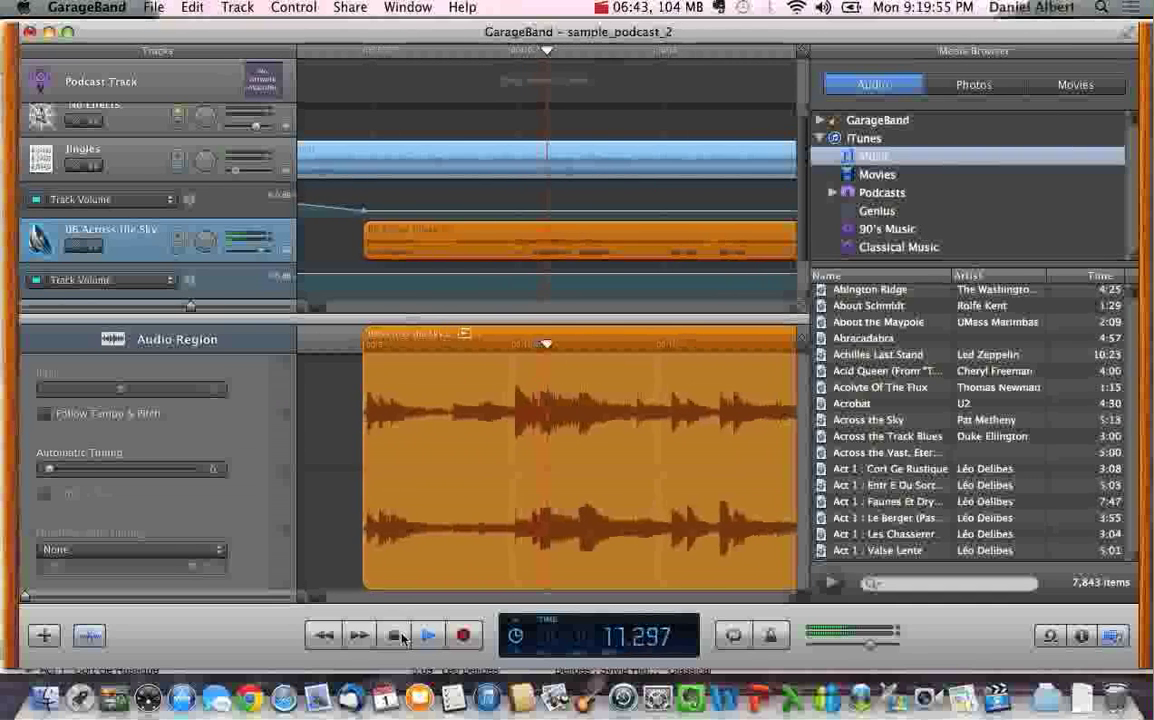
click(399, 637)
click(400, 638)
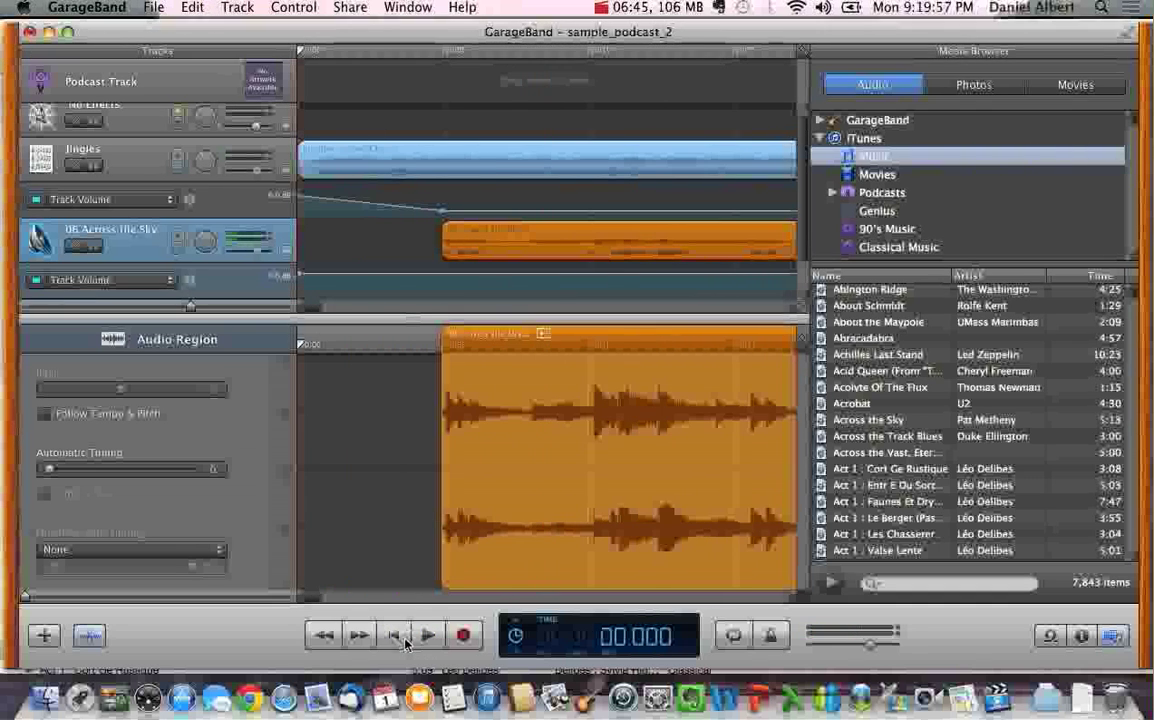
- Select the No Effects voice track and mute the Jingles and Across the Sky tracks
click(324, 118)
scroll(325, 137, up, 2)
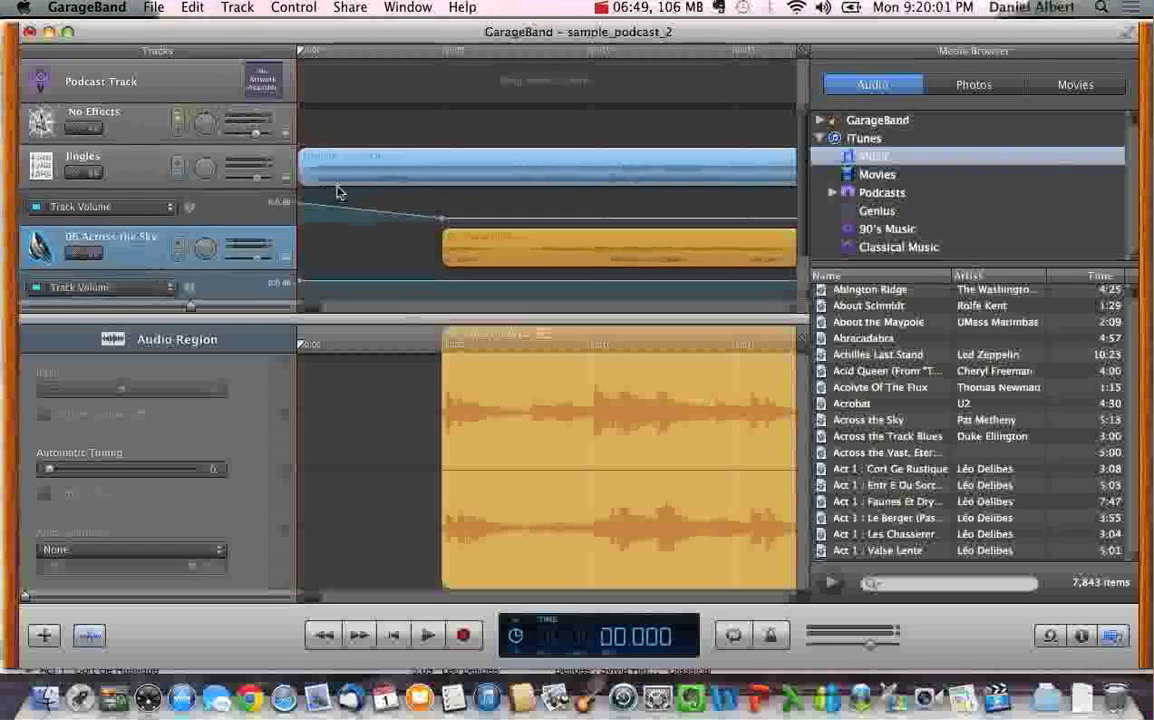
click(131, 120)
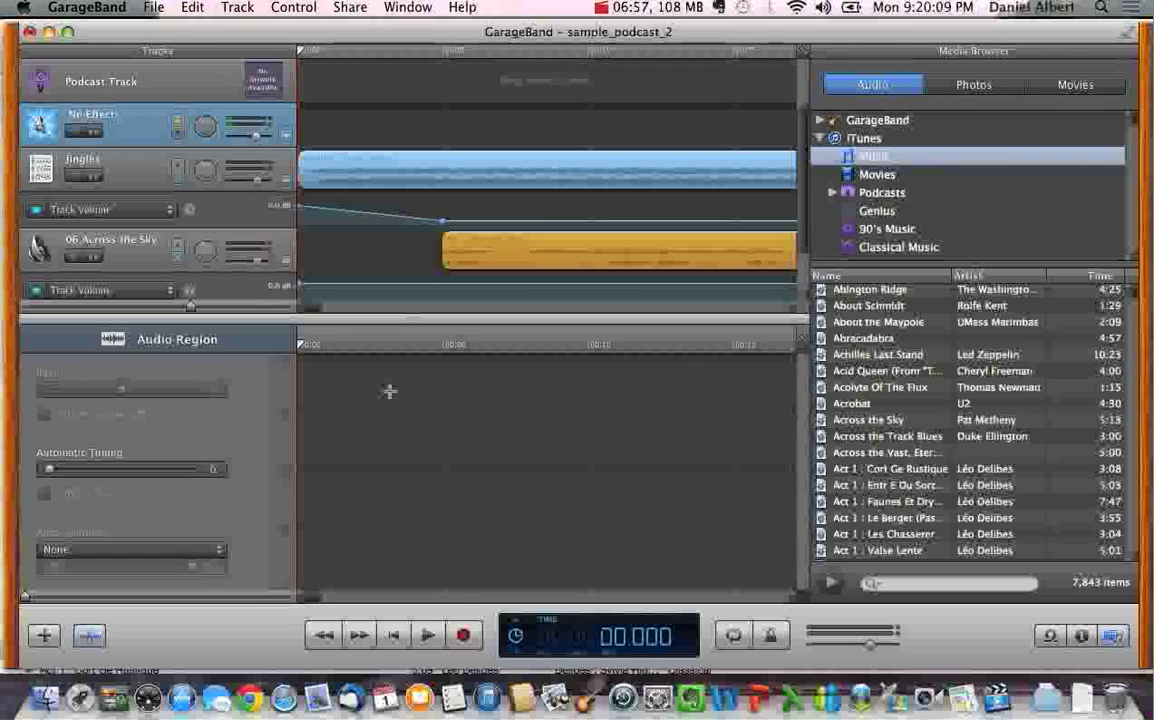
click(76, 177)
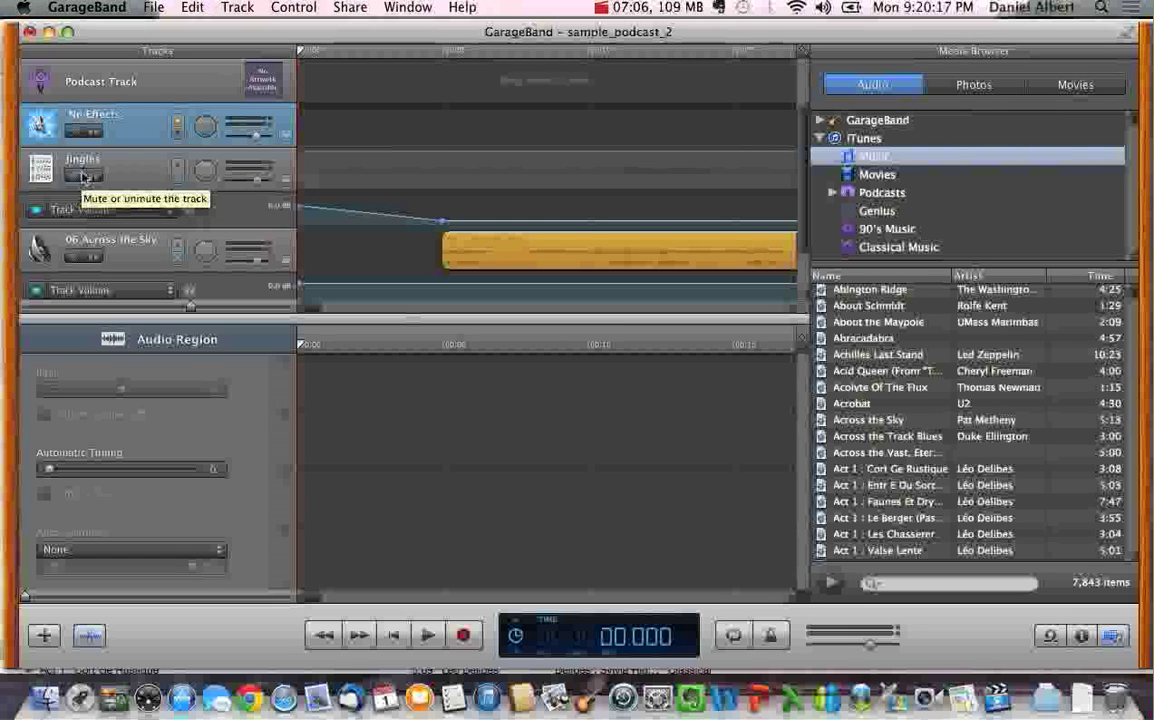
click(75, 258)
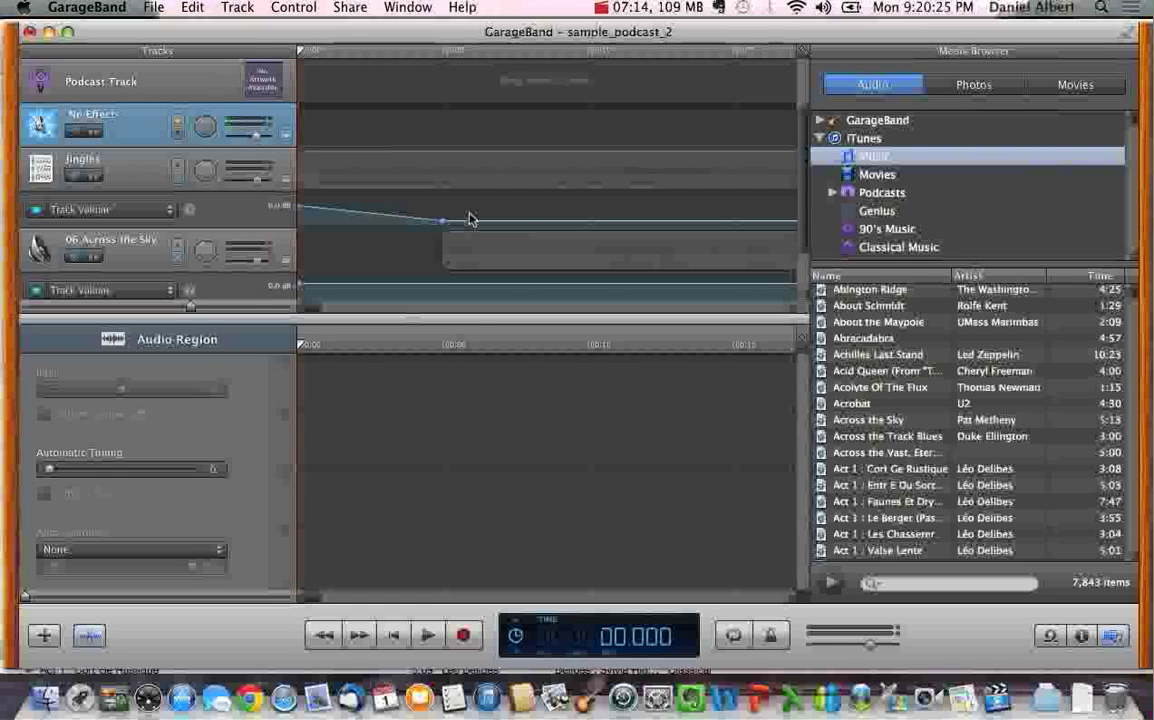
- Record a voice introduction of about 9 seconds from the start of the No Effects track, then play the take back
click(463, 640)
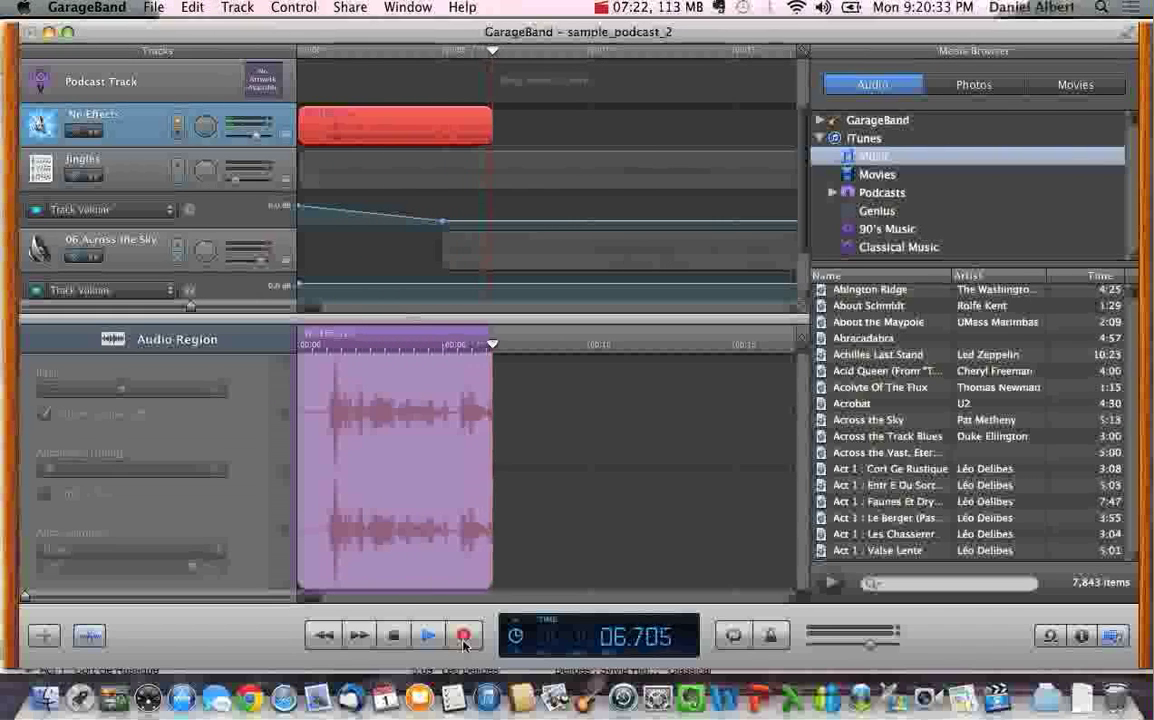
click(396, 636)
click(396, 636)
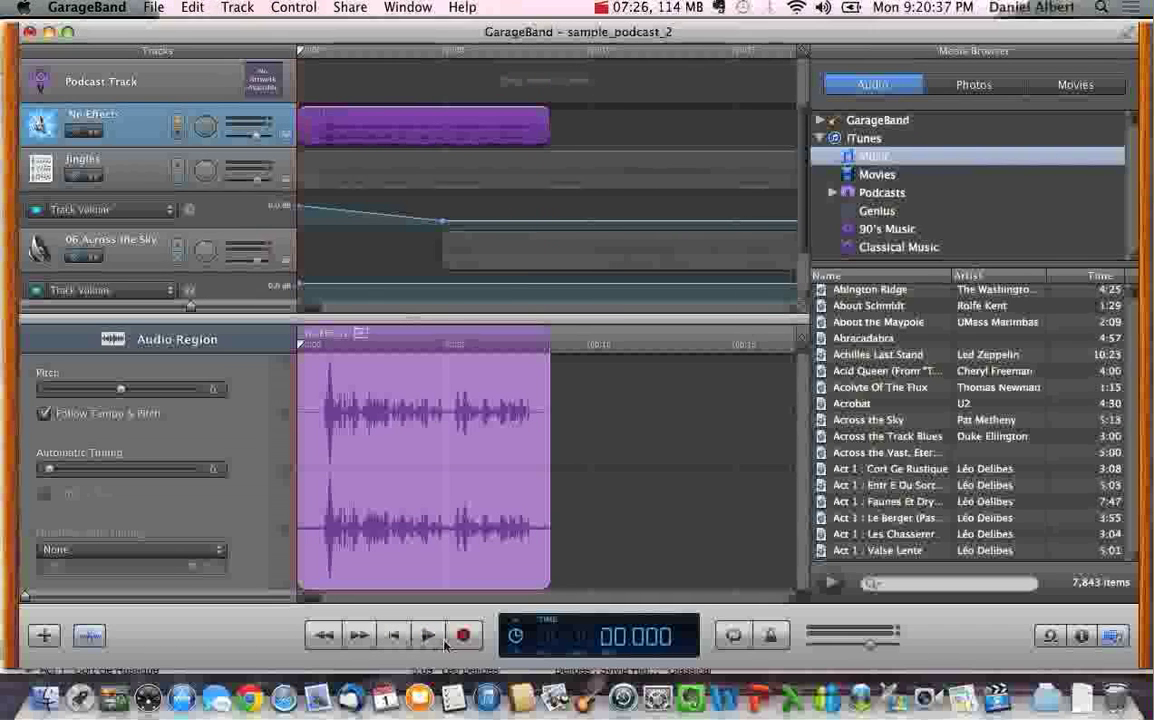
click(430, 637)
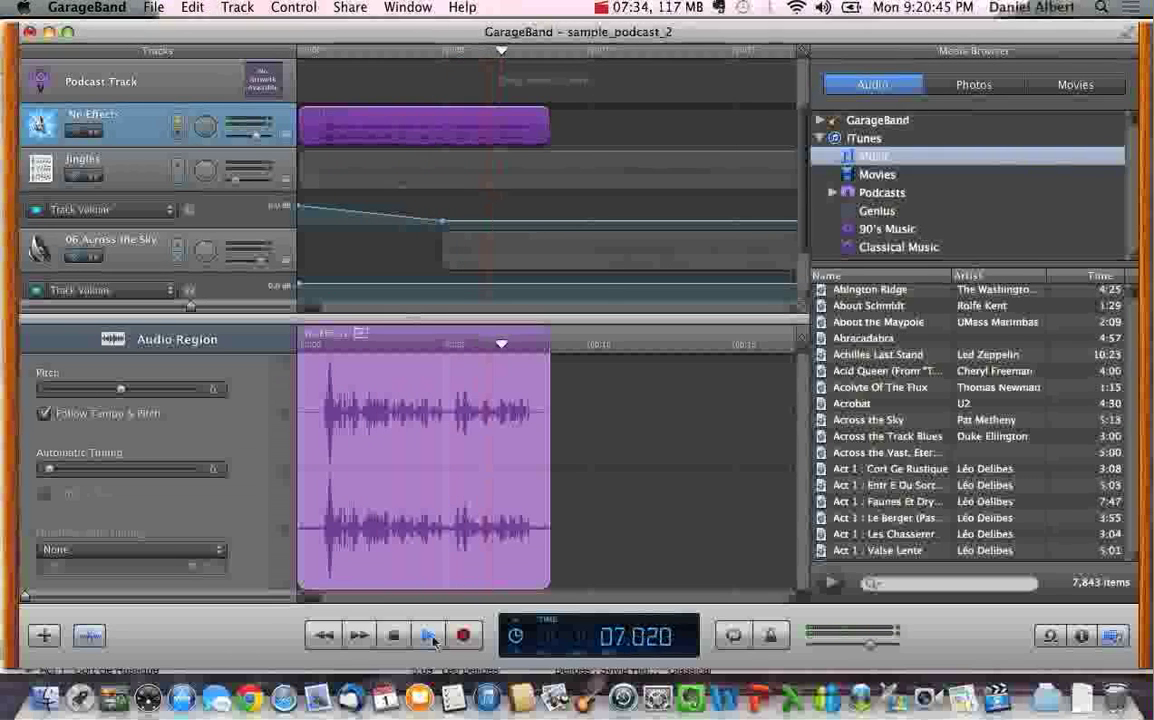
click(396, 638)
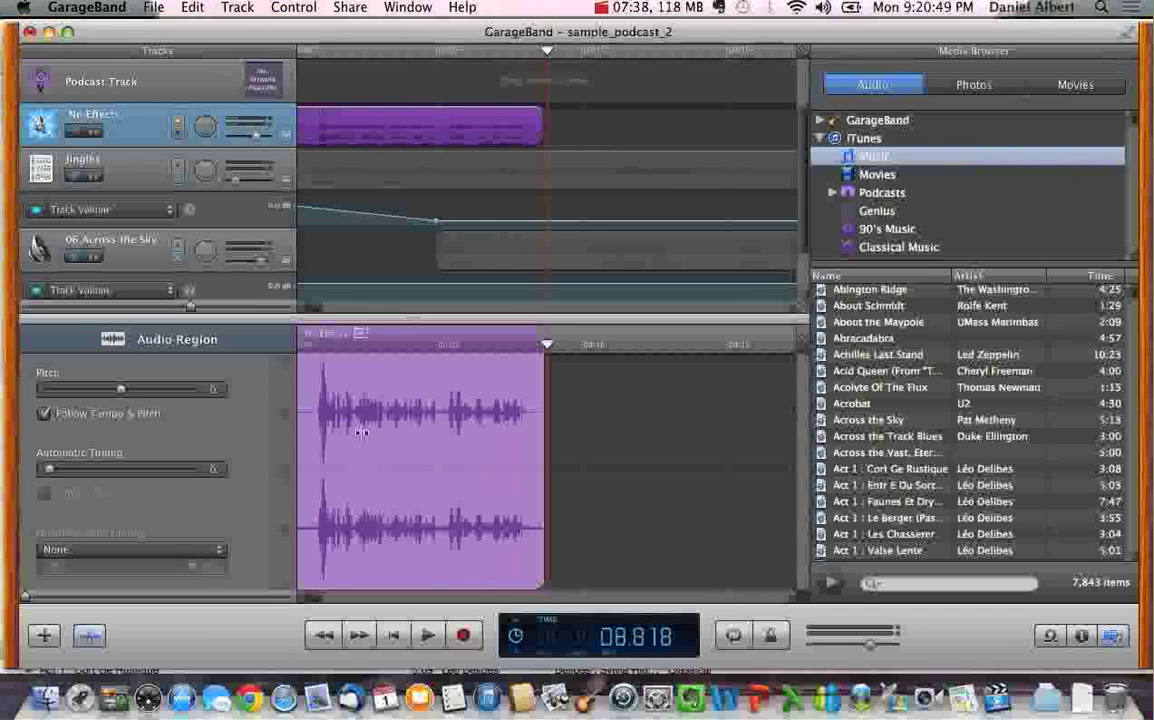
- Delete the silent opening of the voice recording and move the remaining region to the start of the project
scroll(325, 531, left, 1)
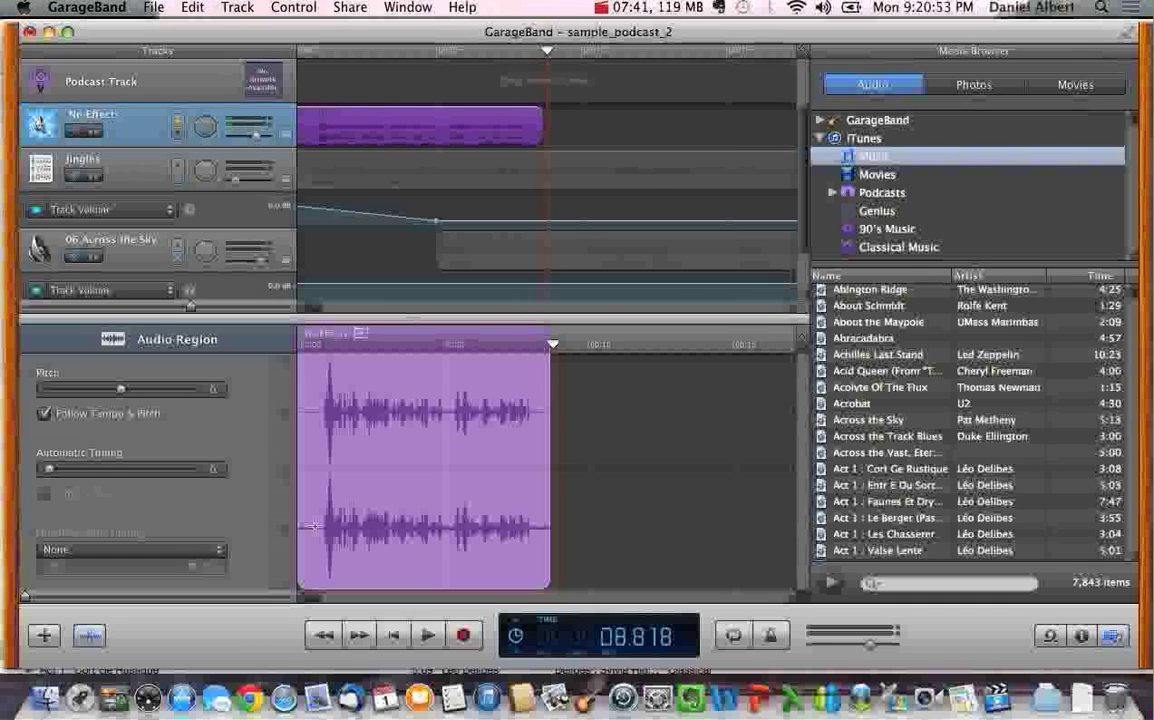
drag(318, 530, 295, 530)
key(Delete)
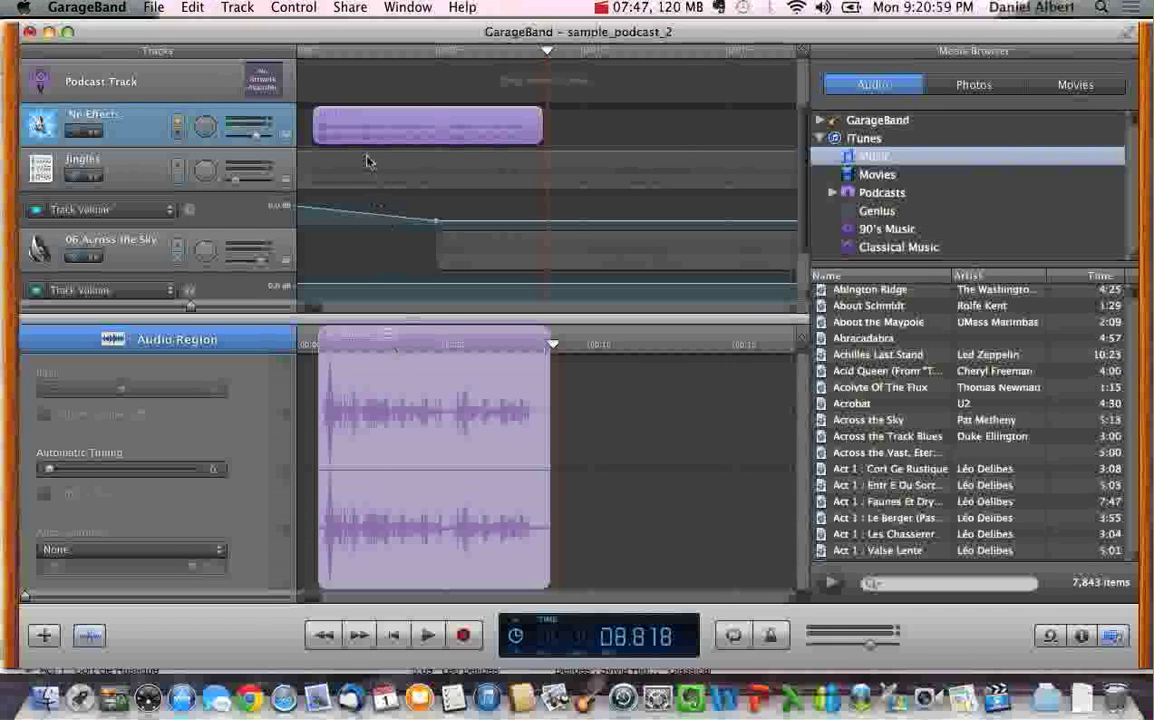
drag(362, 117, 342, 120)
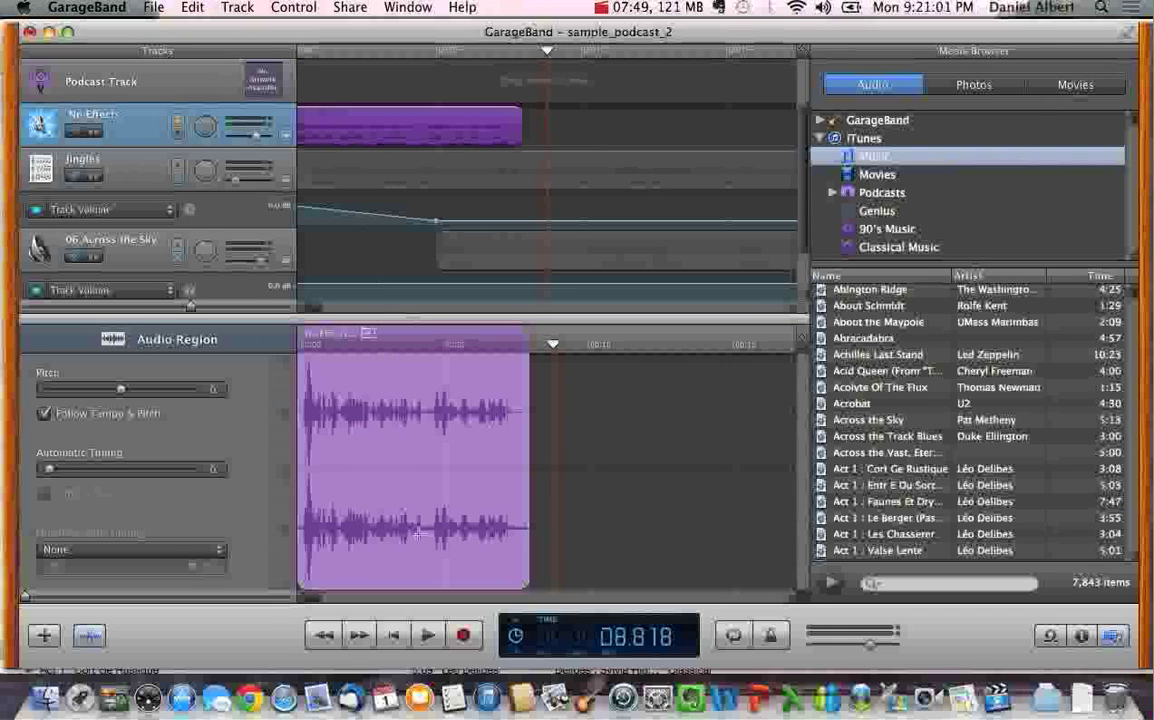
- Play the trimmed voice recording from the start for a few seconds, then stop playback
click(393, 635)
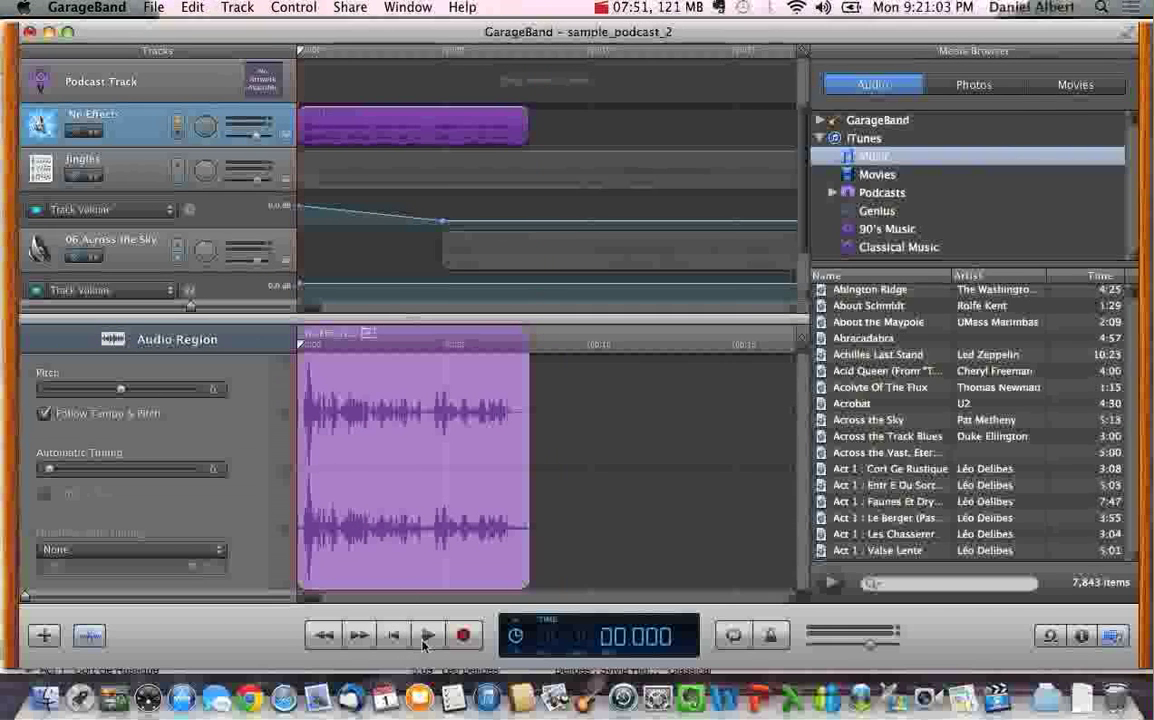
click(425, 637)
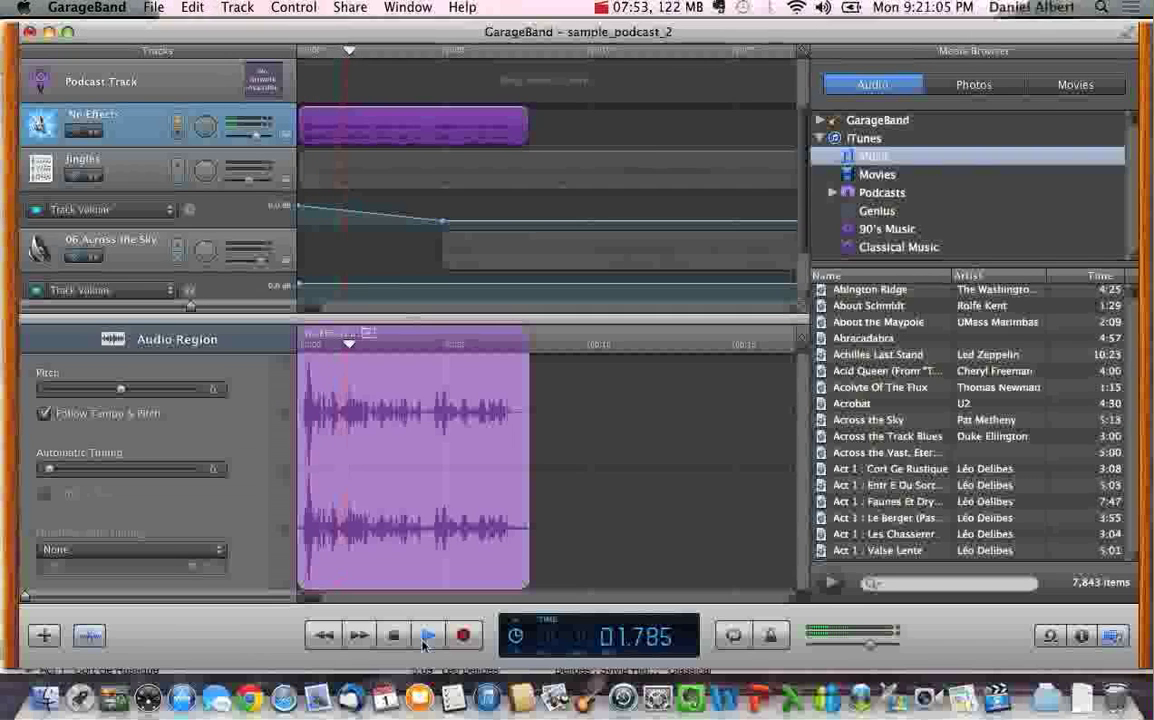
key(space)
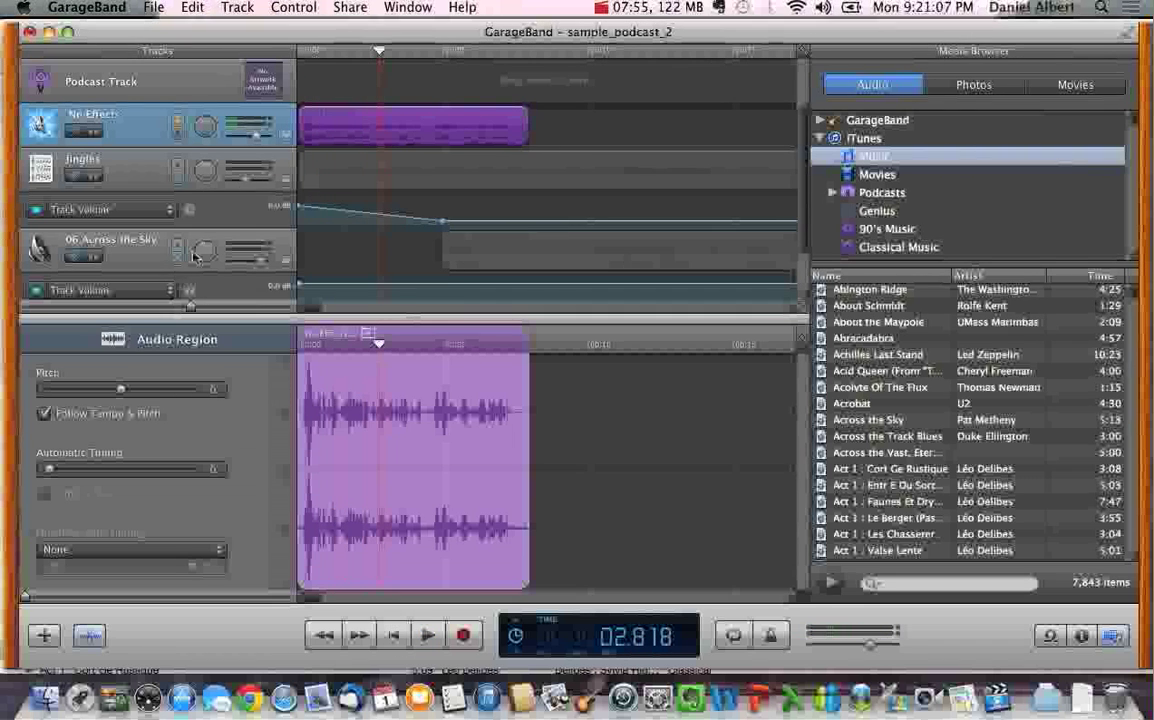
- Unmute the Across the Sky and Jingles tracks, then play the full mix from the start and stop after the voice ends
click(77, 257)
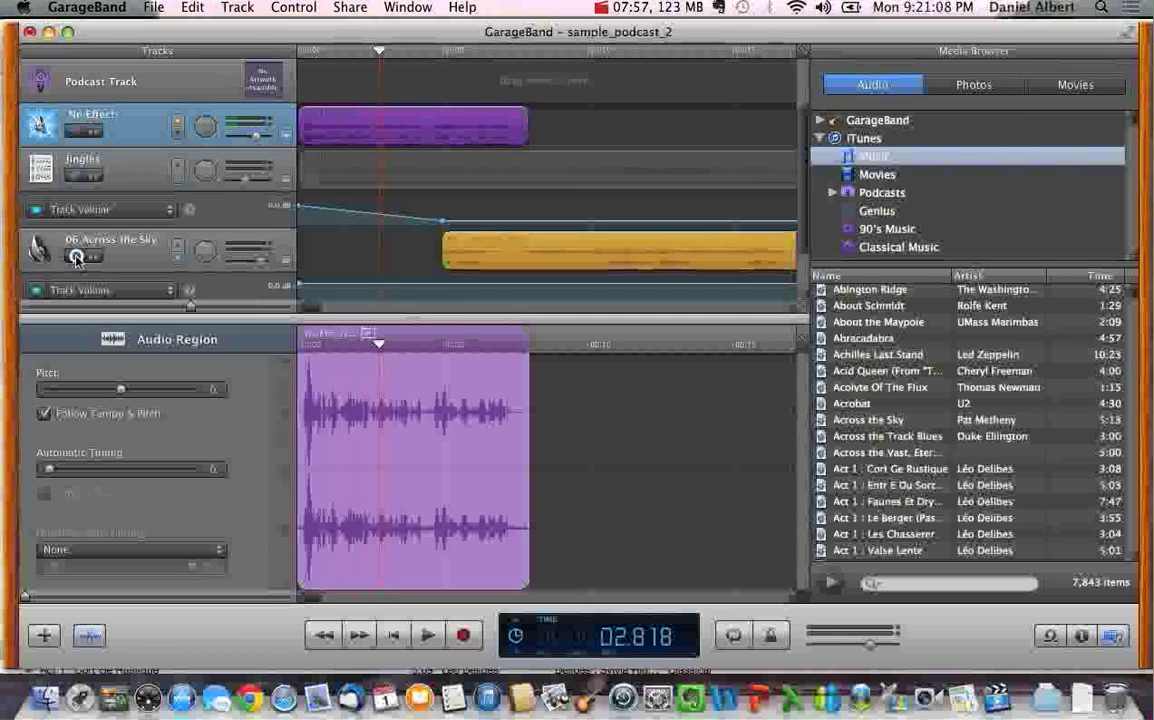
click(84, 175)
click(397, 636)
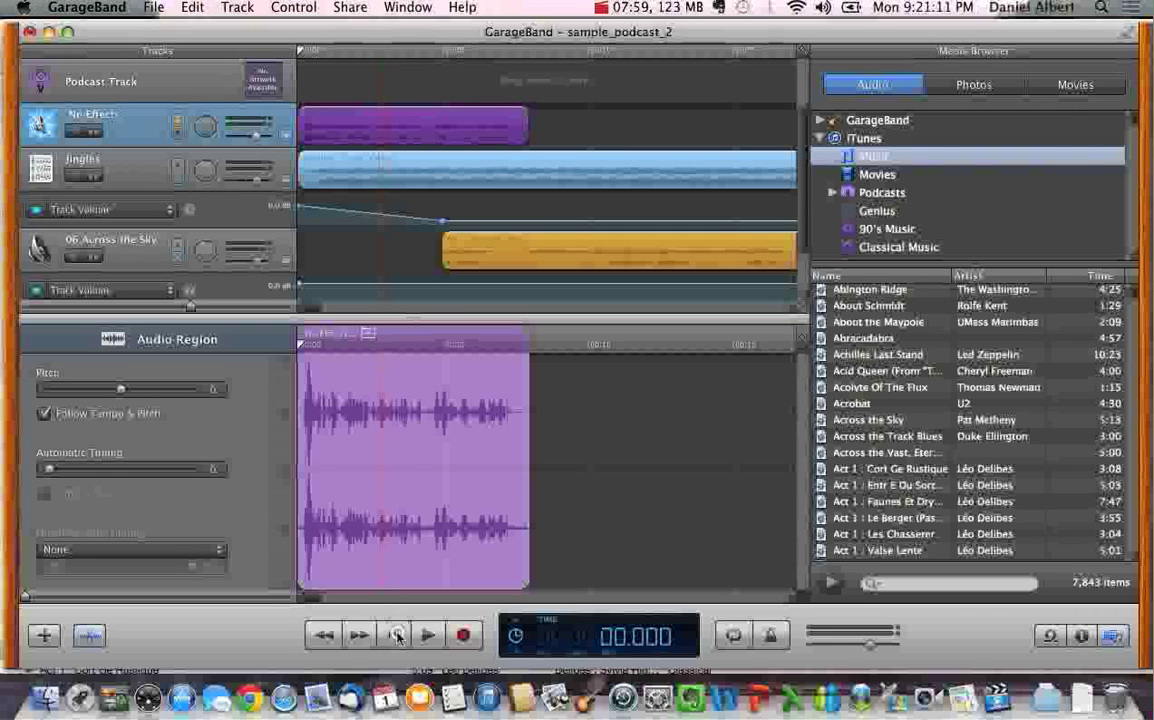
click(429, 637)
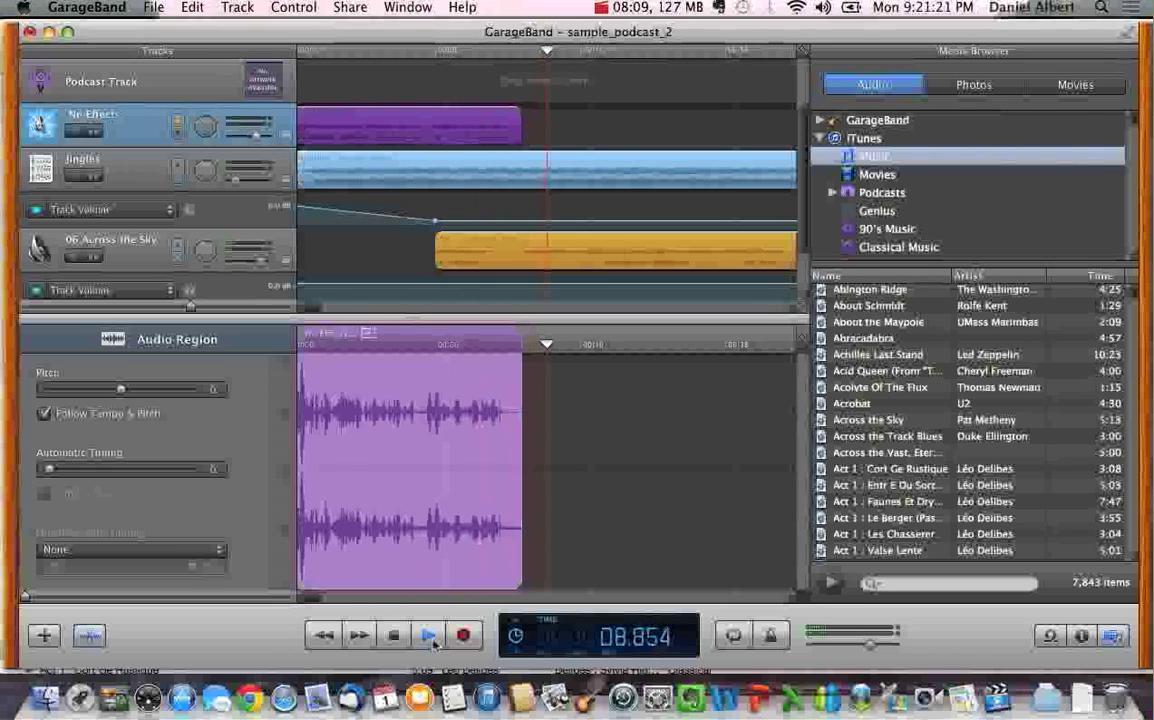
click(398, 638)
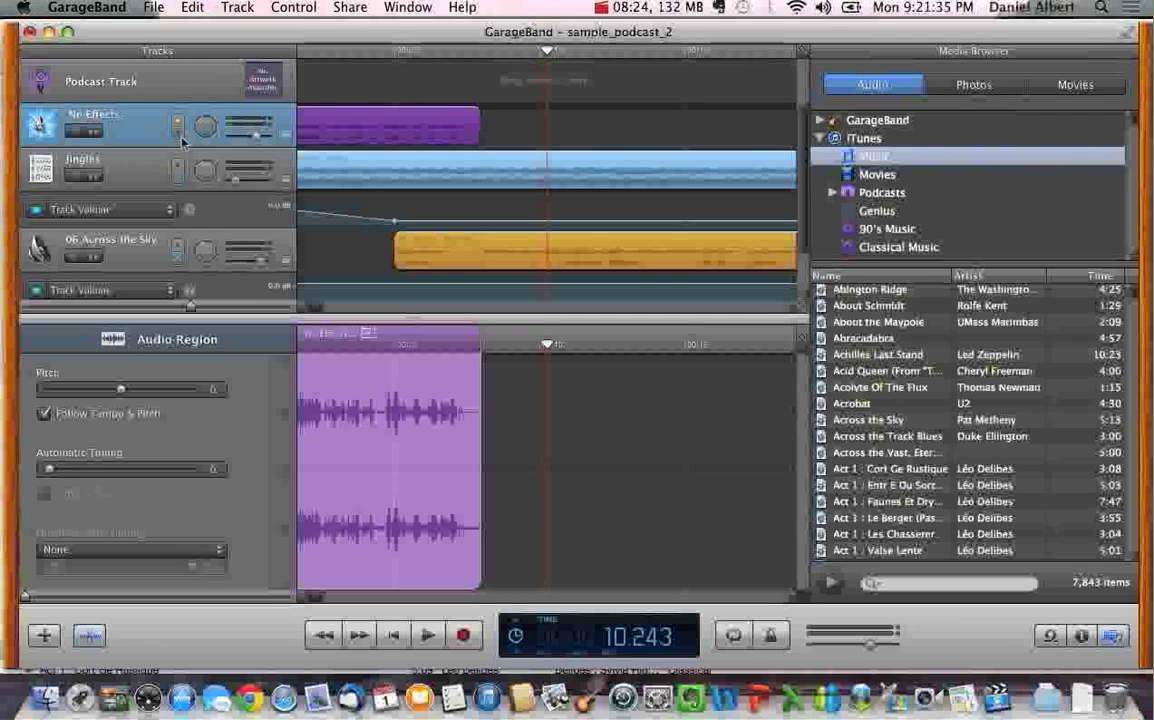
- Replay the mix from the start, stop after the voice ends, and set the end point of the Jingles volume fade to -27.0 dB
click(395, 633)
click(428, 636)
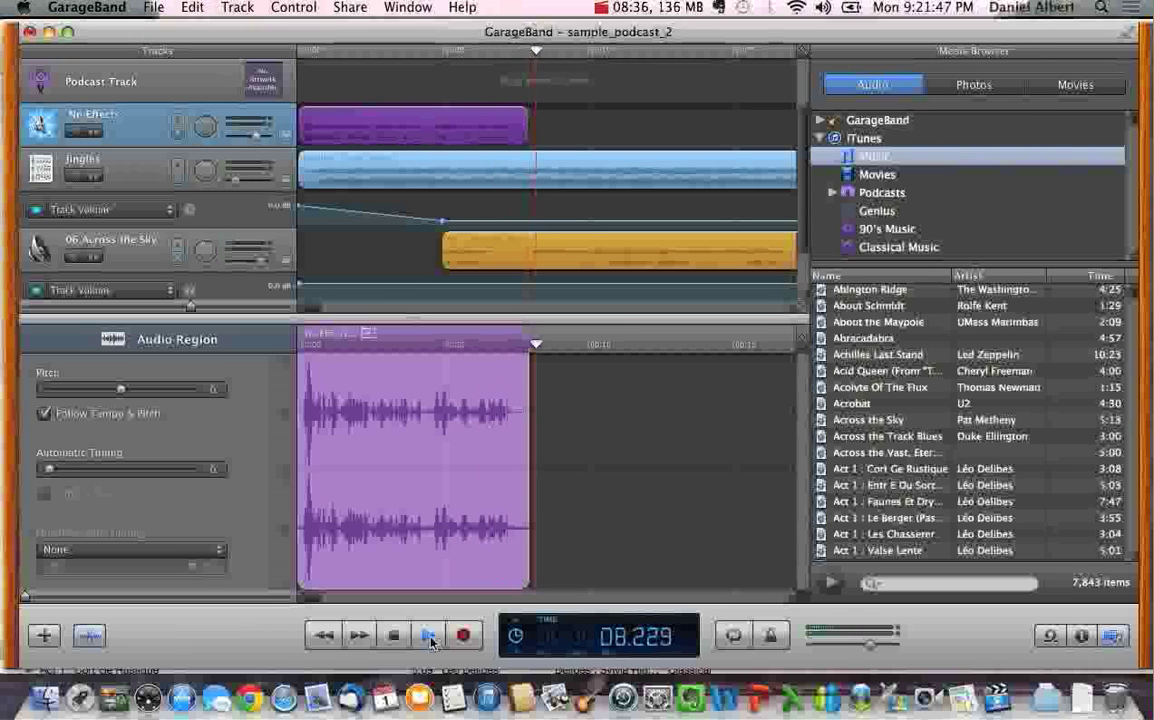
click(395, 636)
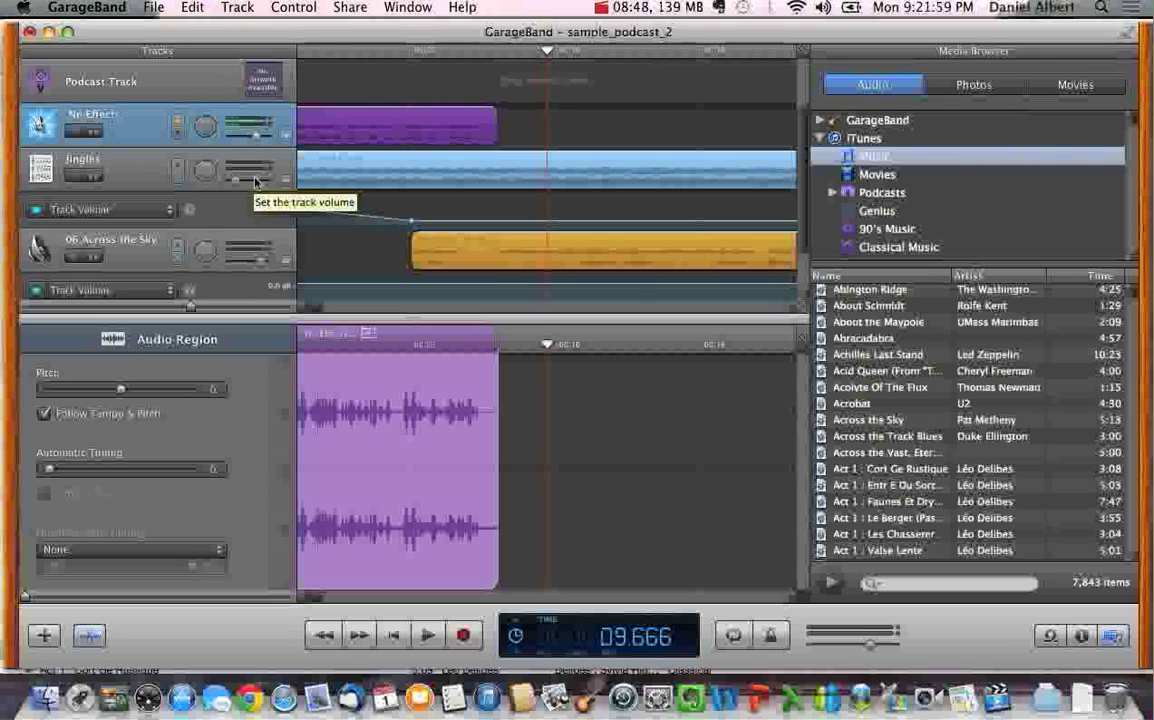
drag(412, 219, 412, 226)
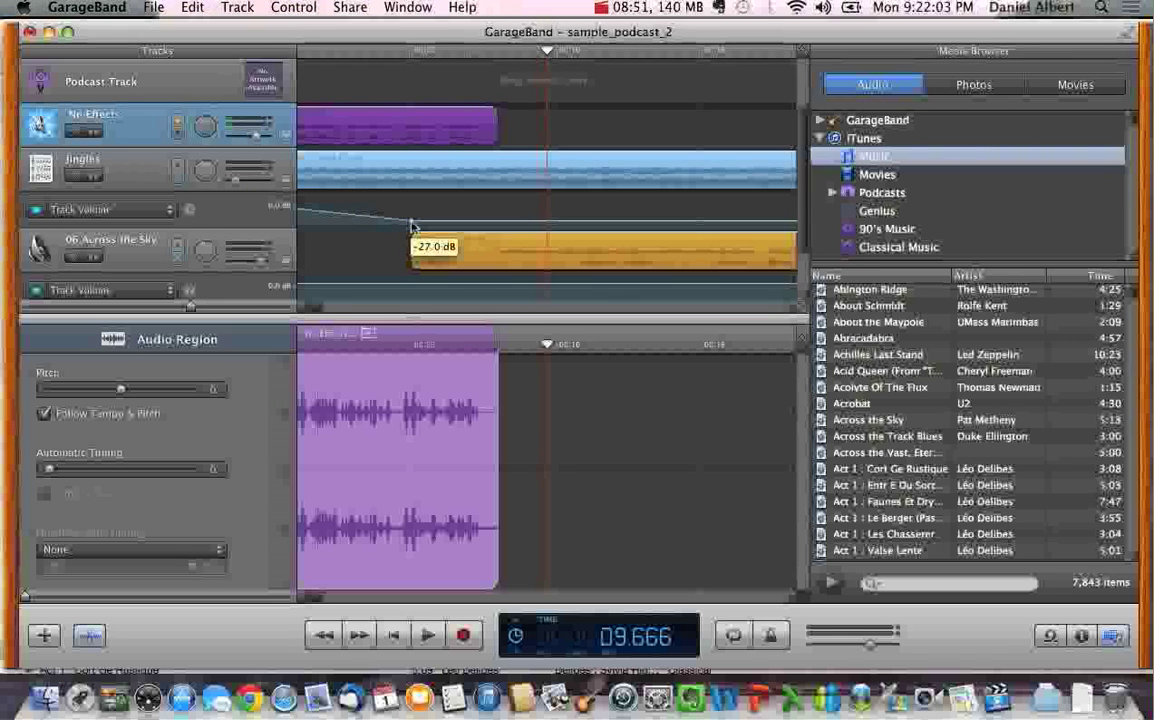
- Start exporting the podcast to disk, keeping MP3 Encoder compression and the Musical Podcast audio settings
click(350, 7)
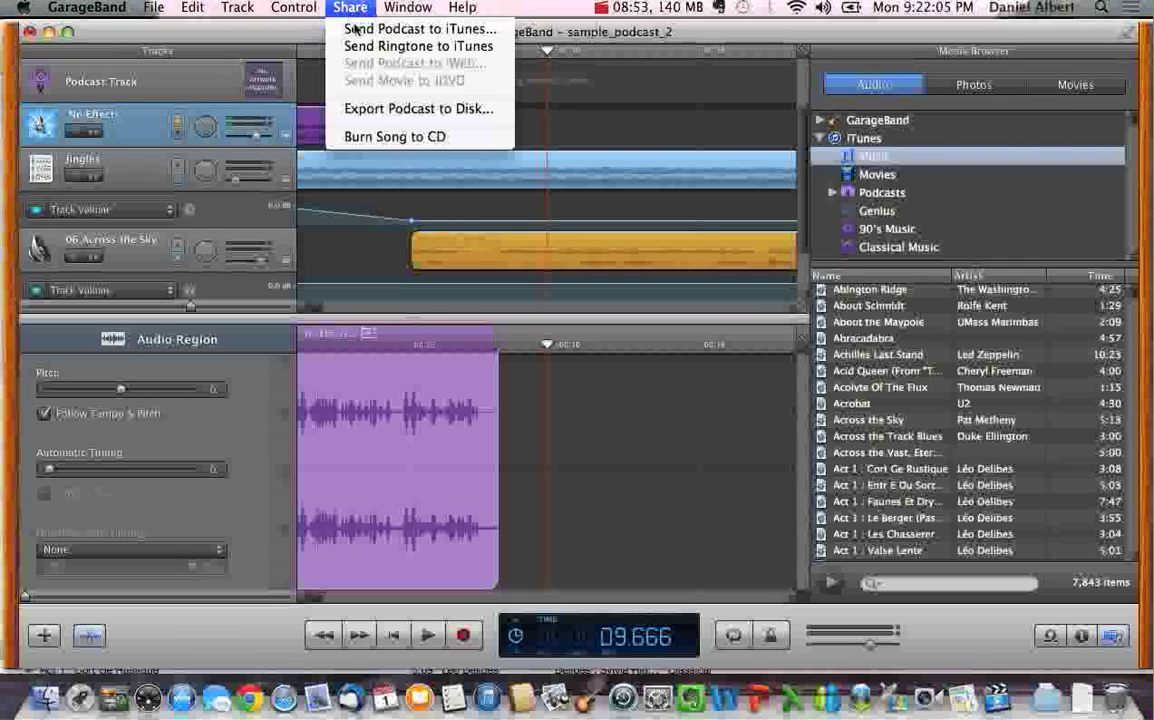
click(386, 110)
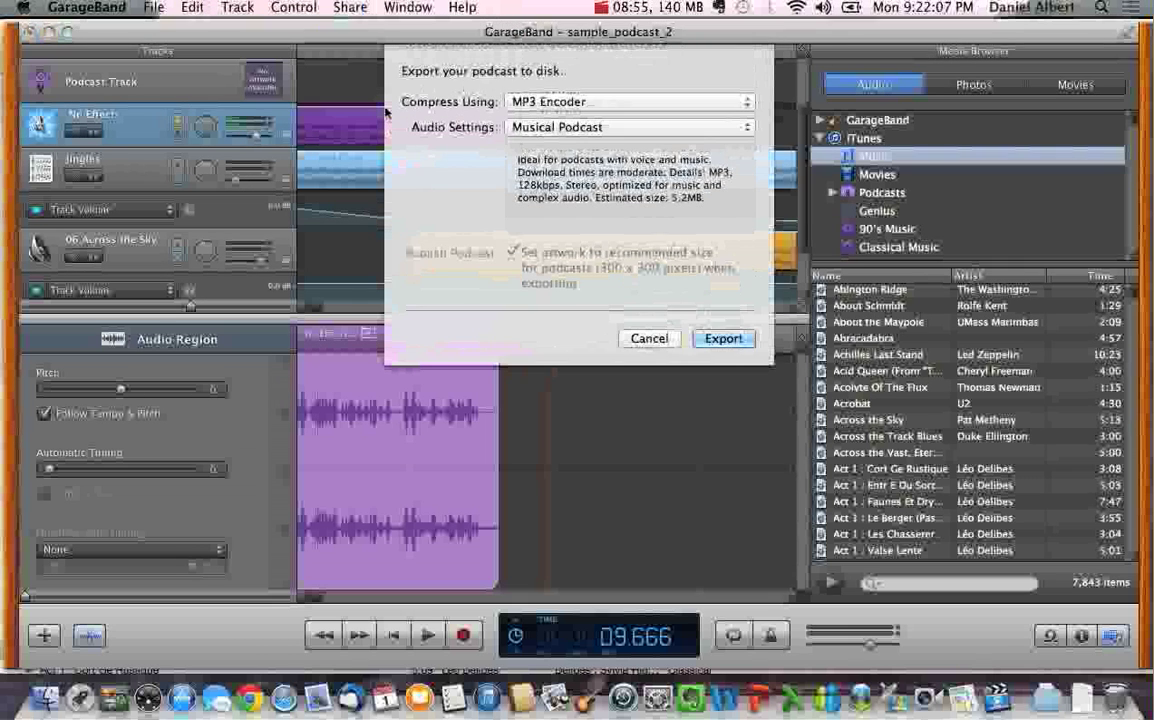
click(521, 103)
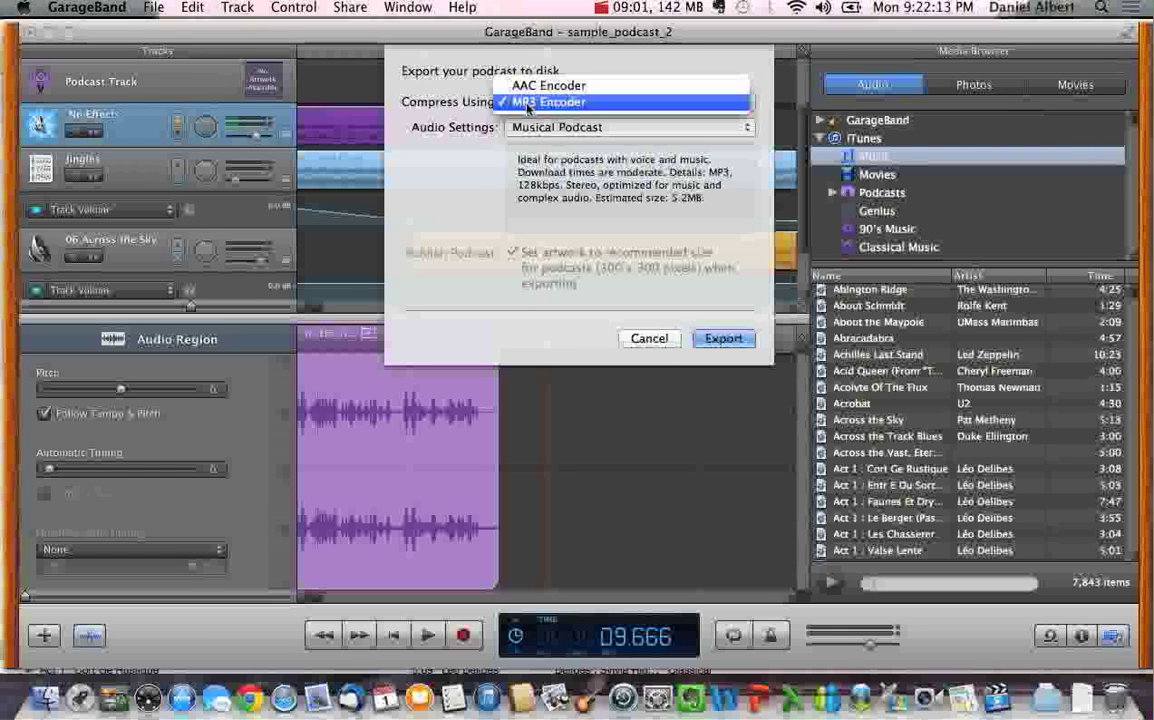
click(527, 104)
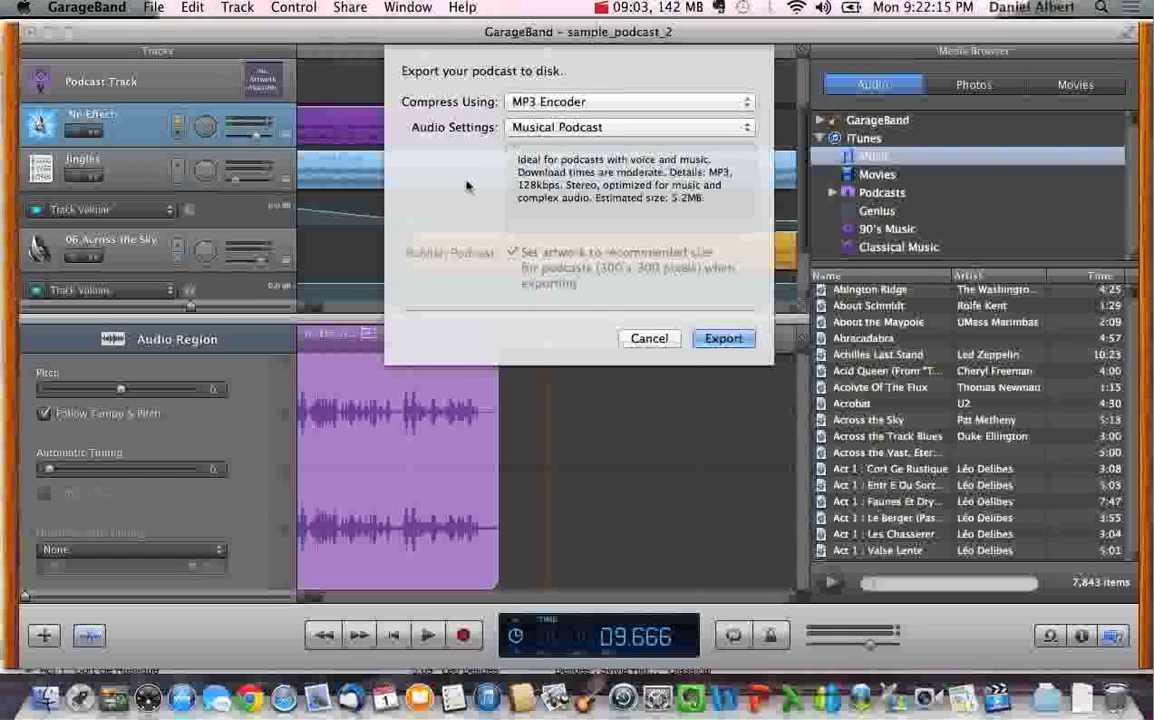
- Continue the audio-only export to its save settings with sample_podcast_2 on the Desktop, then cancel saving
click(710, 338)
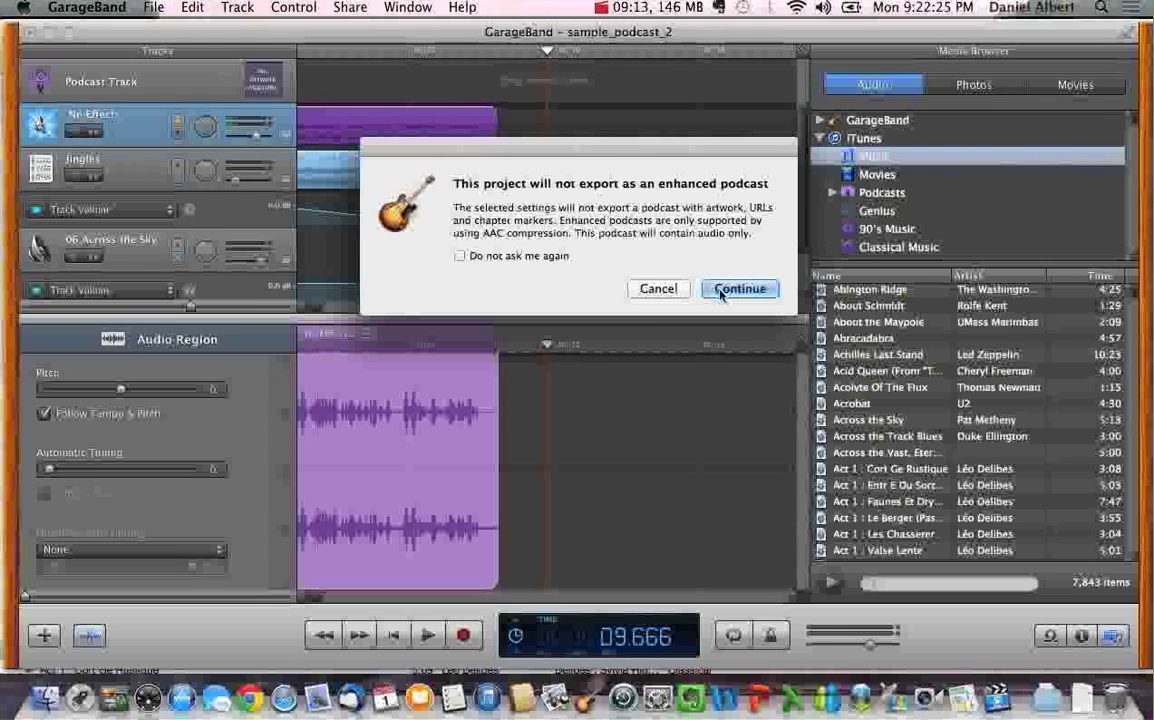
key(Return)
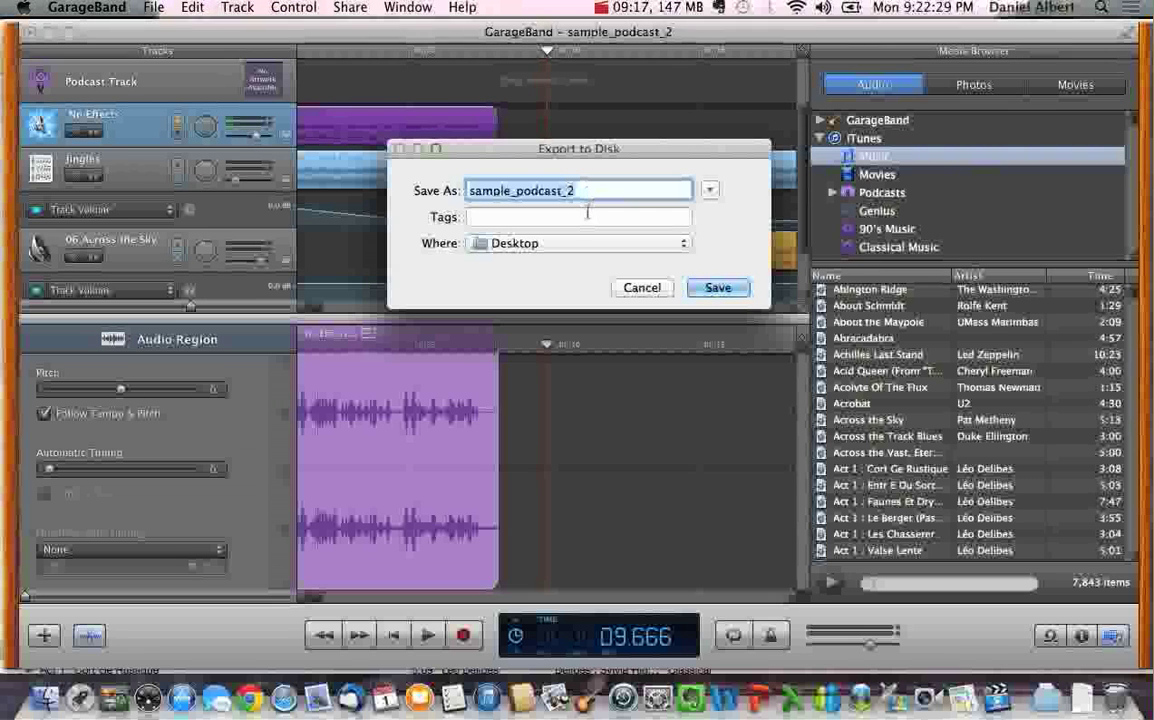
click(579, 247)
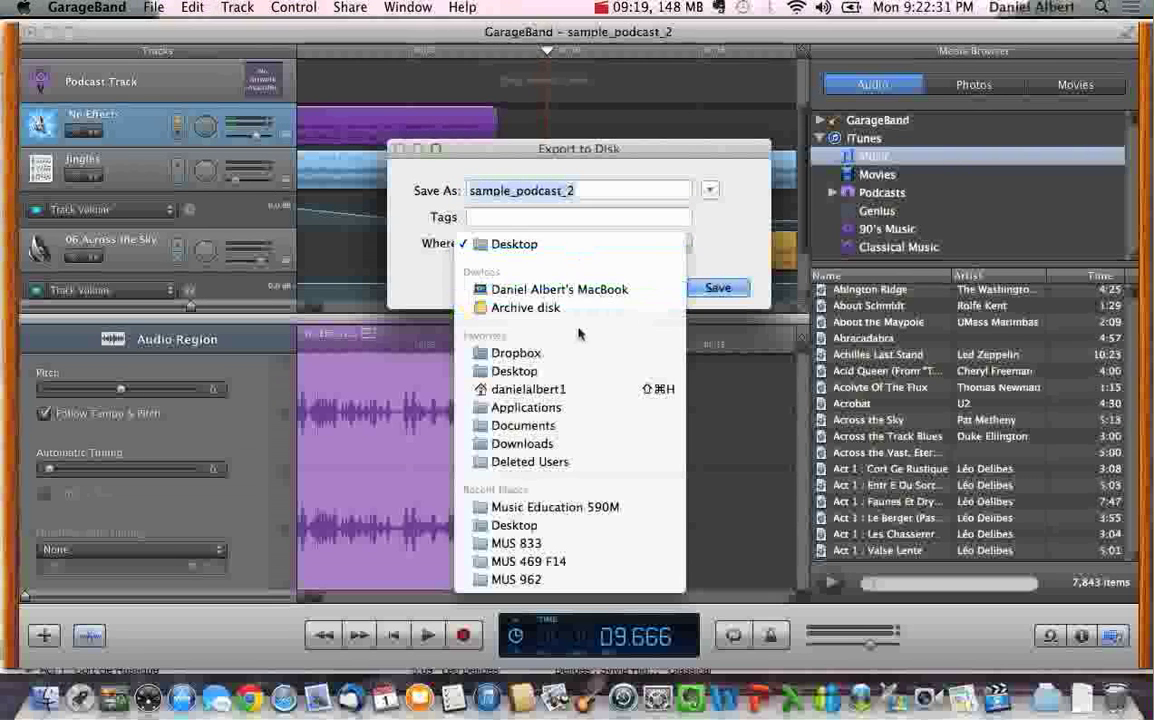
click(570, 245)
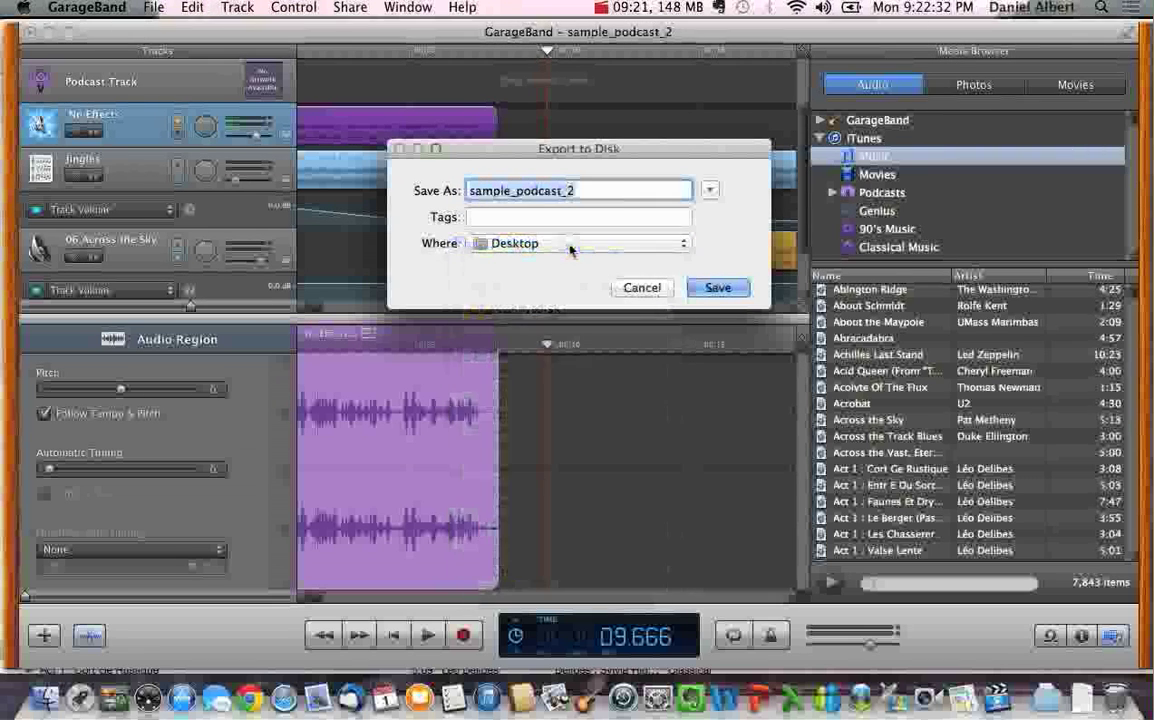
click(642, 288)
- Reveal the desktop to view the sample_podcast_2 project file, then bring the project window back
key(F11)
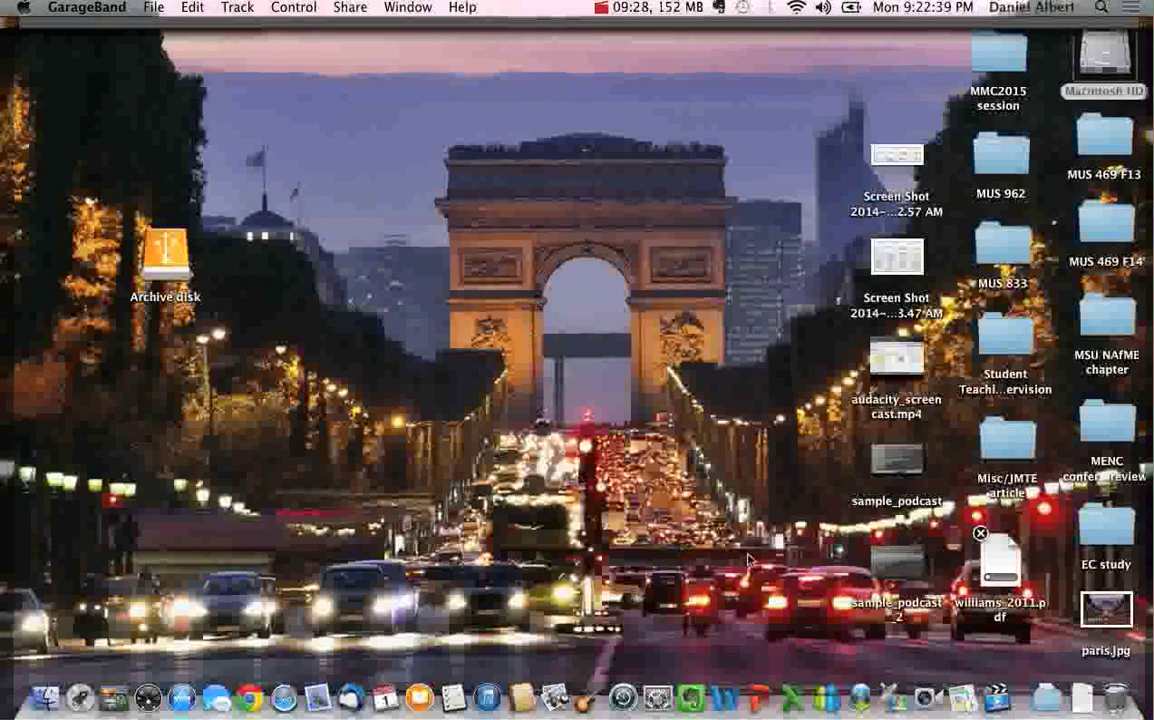
key(F11)
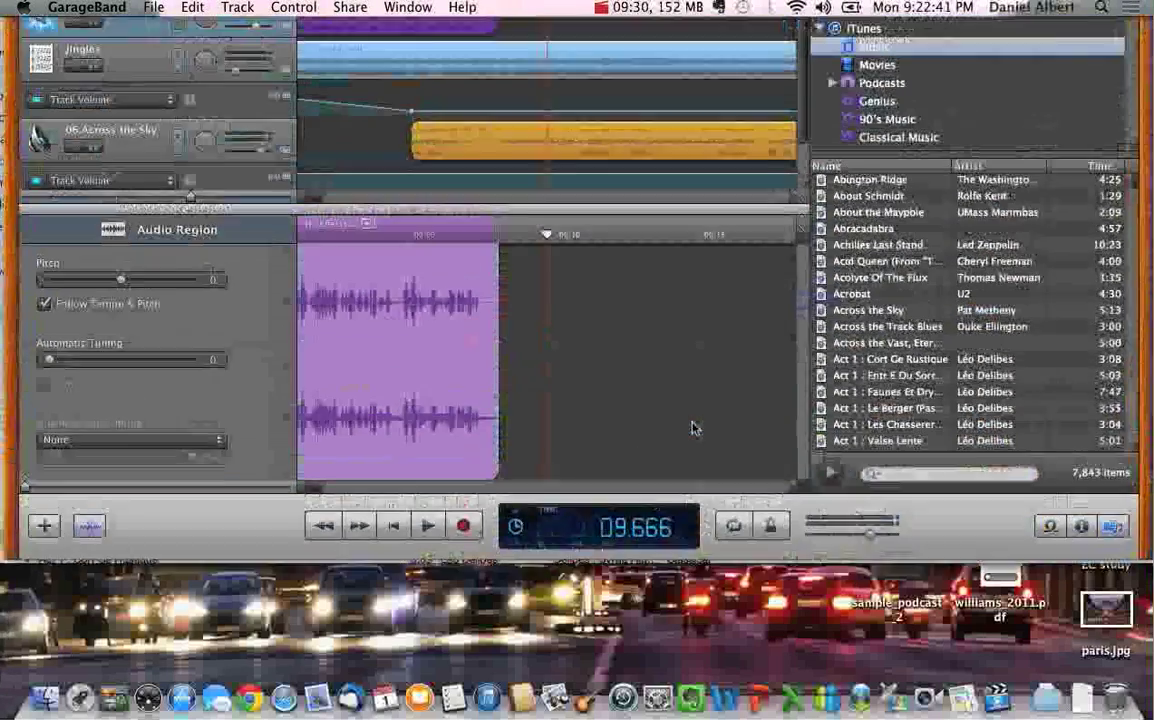